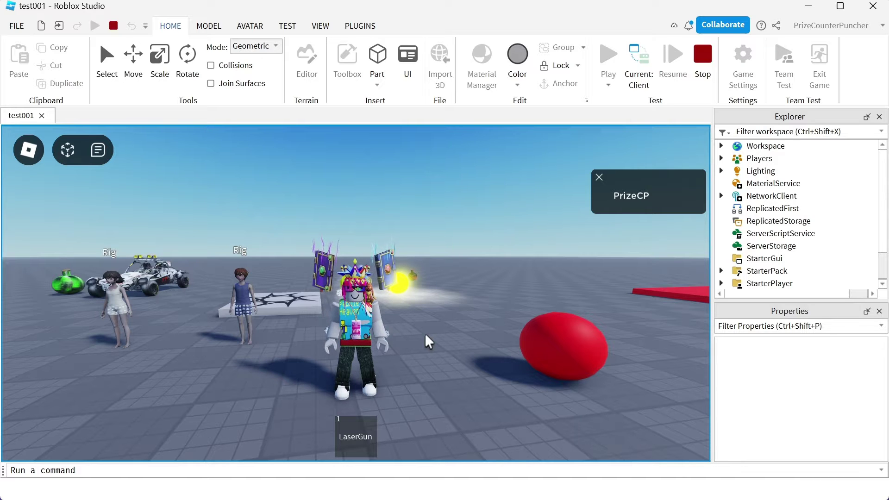
Step: Try out the finished laser gun in the running playtest by equipping it and moving the character around, and stop the playtest
left_click(355, 437)
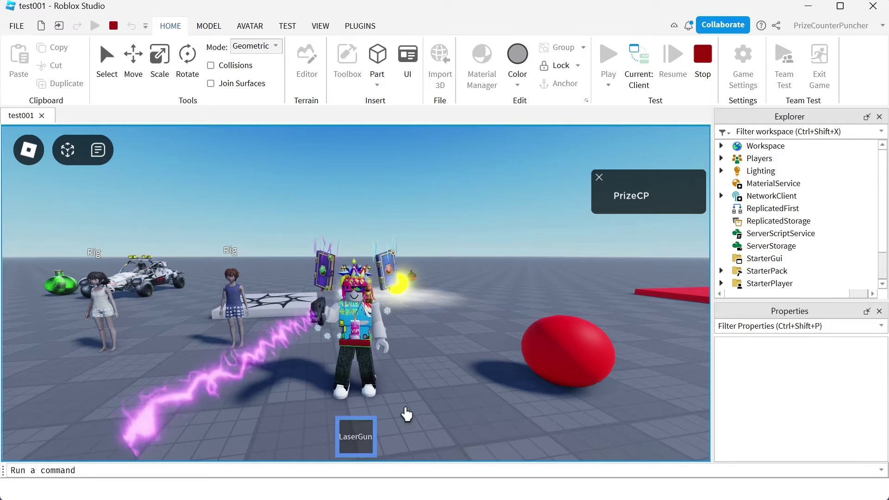
key("a")
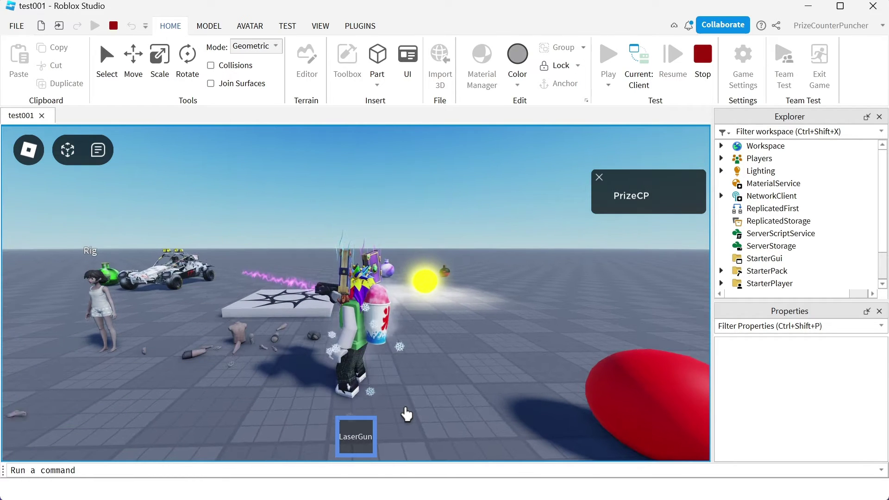
key("s")
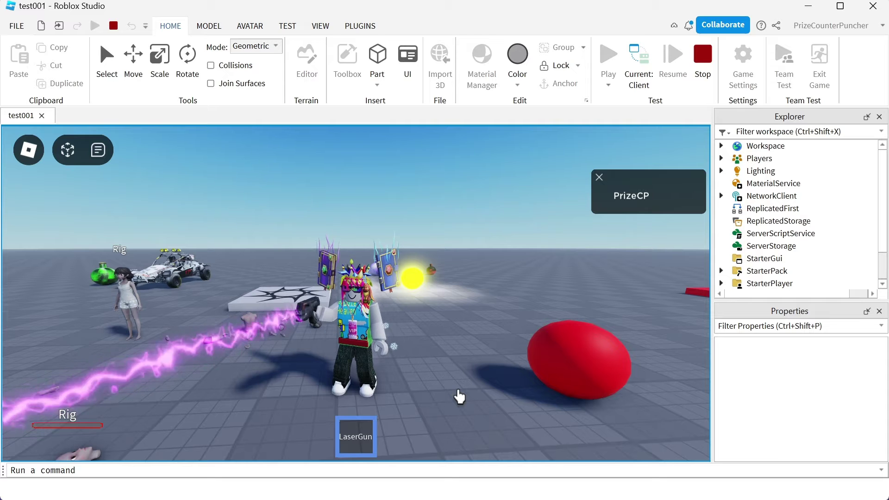
left_click(702, 70)
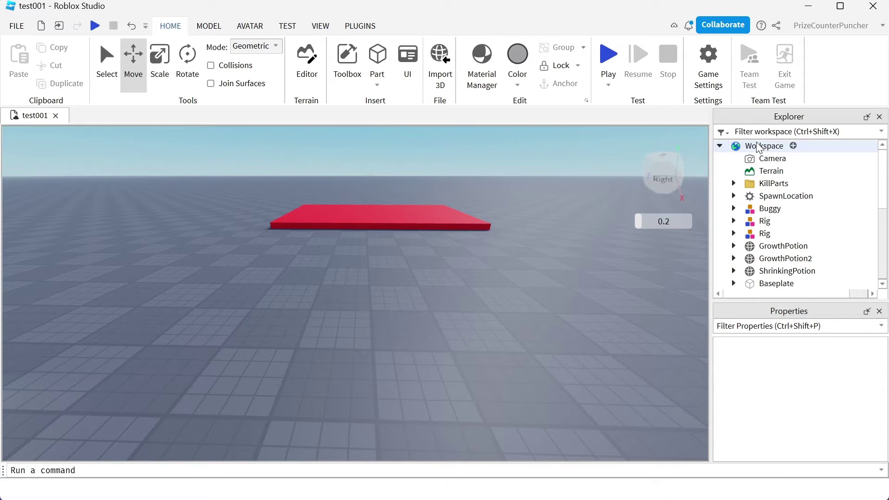
Step: Add a Tool object to Workspace and rename it LaserGun
left_click(793, 146)
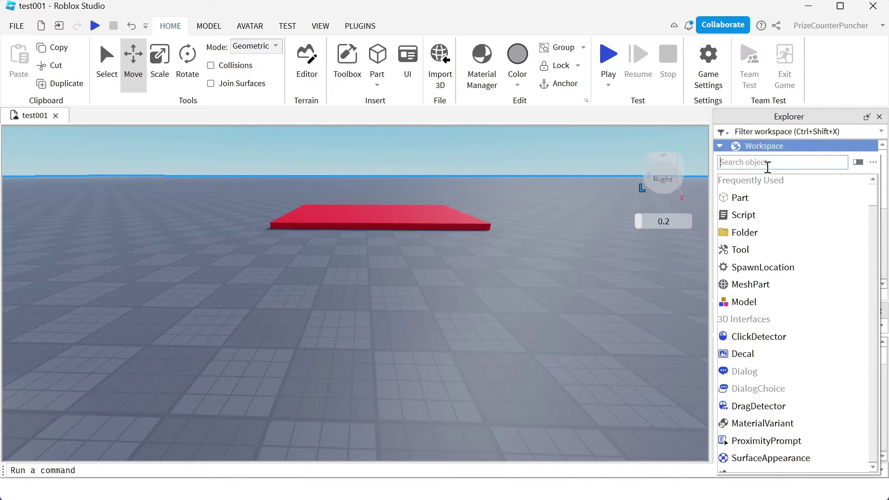
left_click(750, 250)
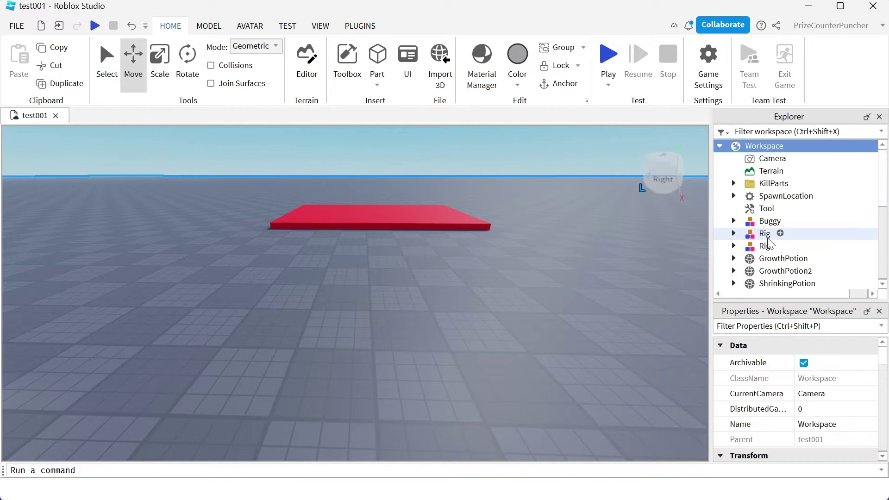
left_click(768, 210)
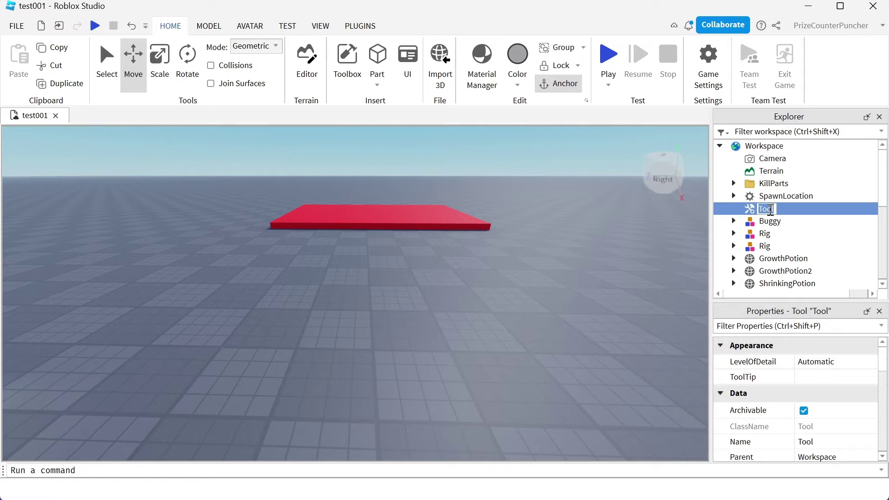
type("LaserGun")
left_click(646, 258)
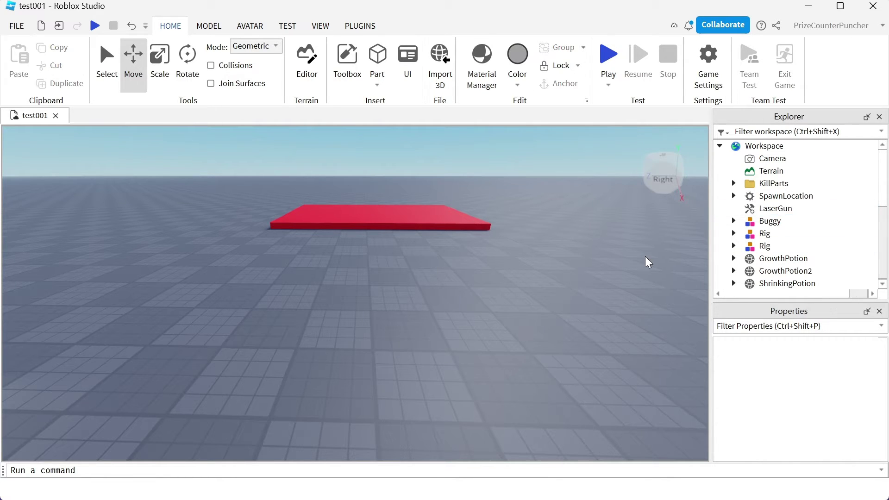
Step: Search the Toolbox meshes for "laser gun" and insert the Hand Cannon mesh
left_click(347, 64)
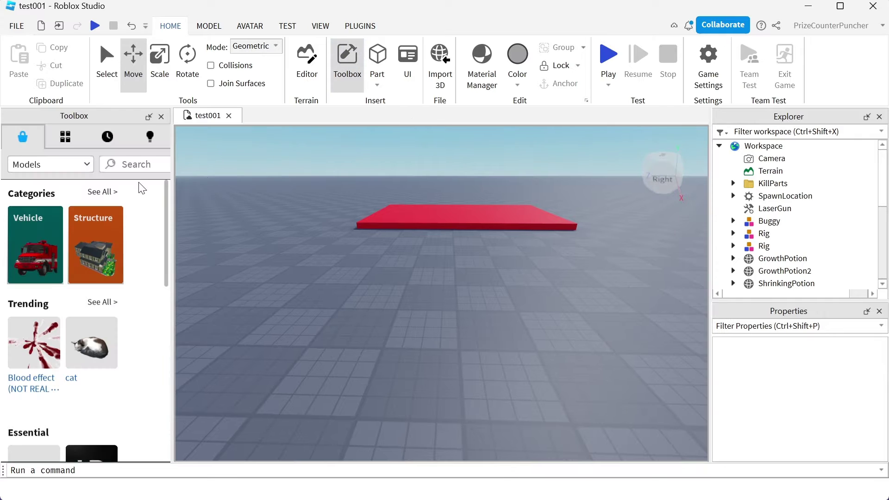
left_click(87, 165)
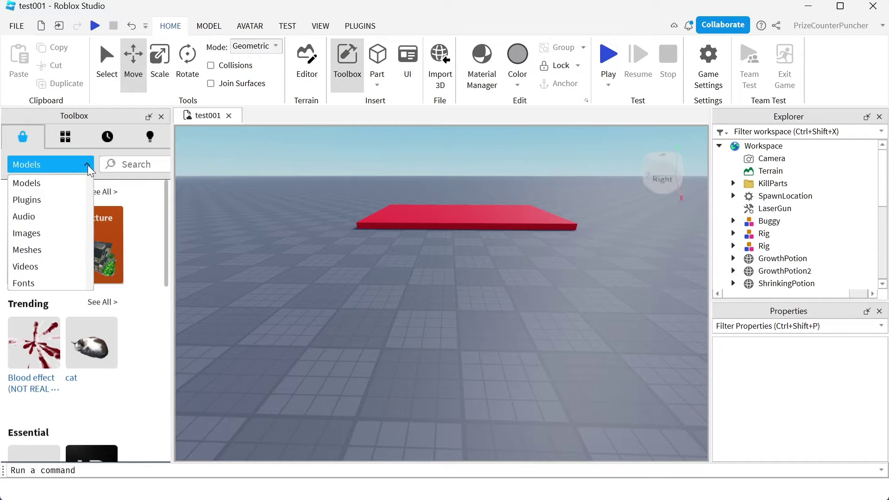
left_click(27, 250)
left_click(135, 162)
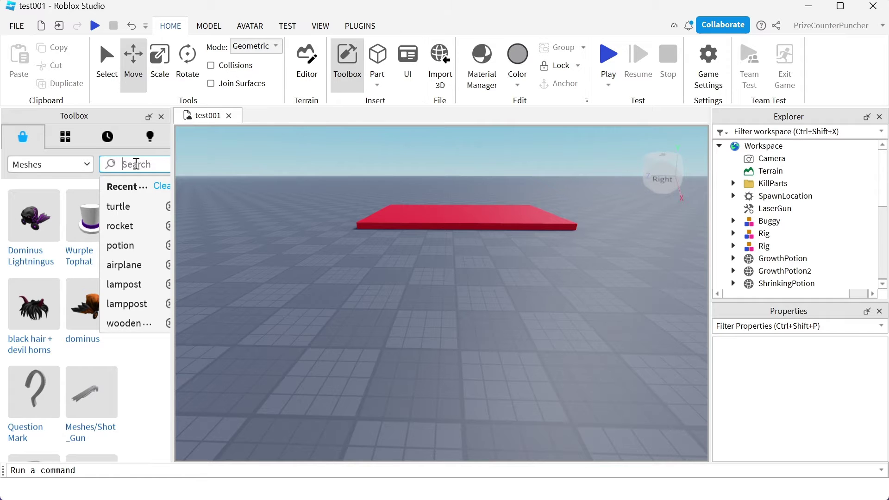
type("las")
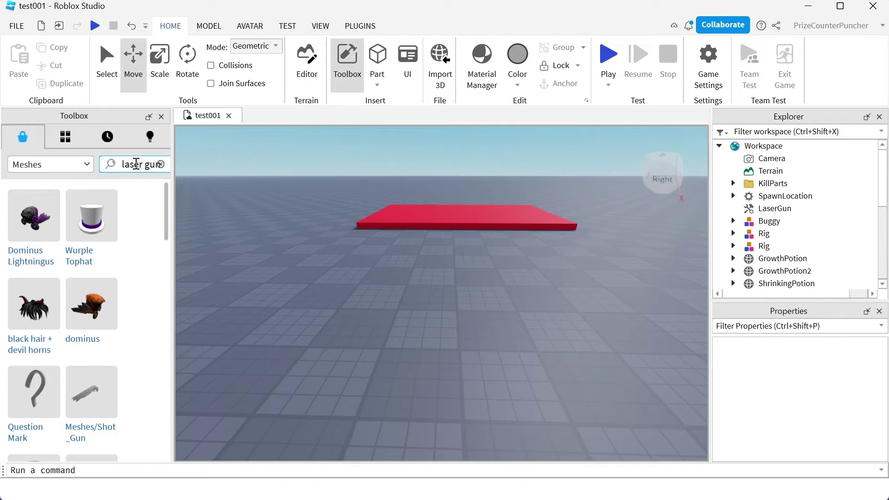
type("er gun")
key("Return")
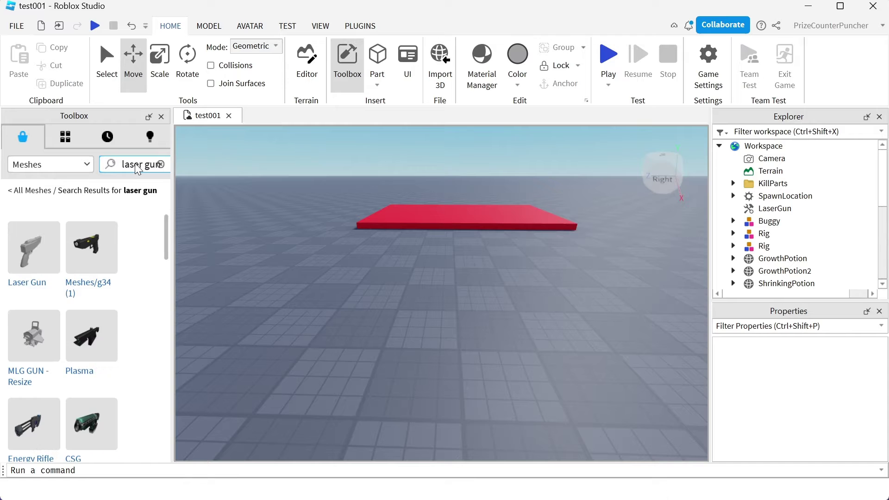
scroll(151, 317, "down", 2)
scroll(152, 316, "down", 2)
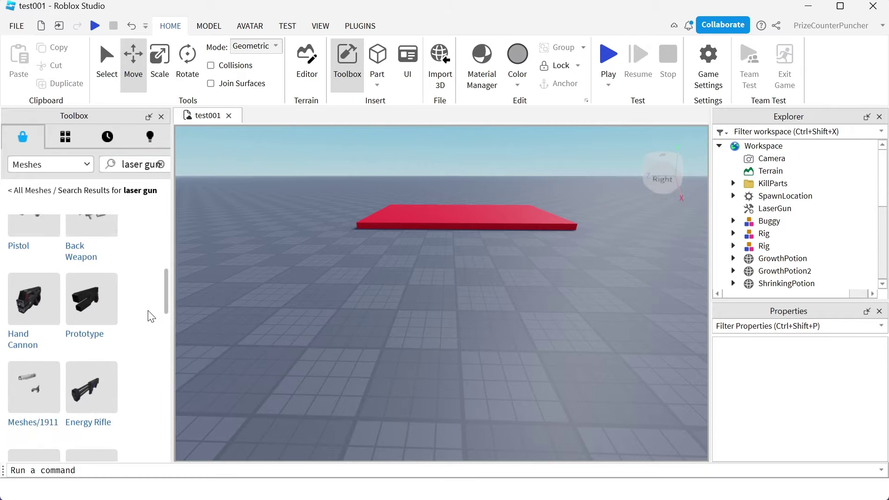
mouse_move(26, 293)
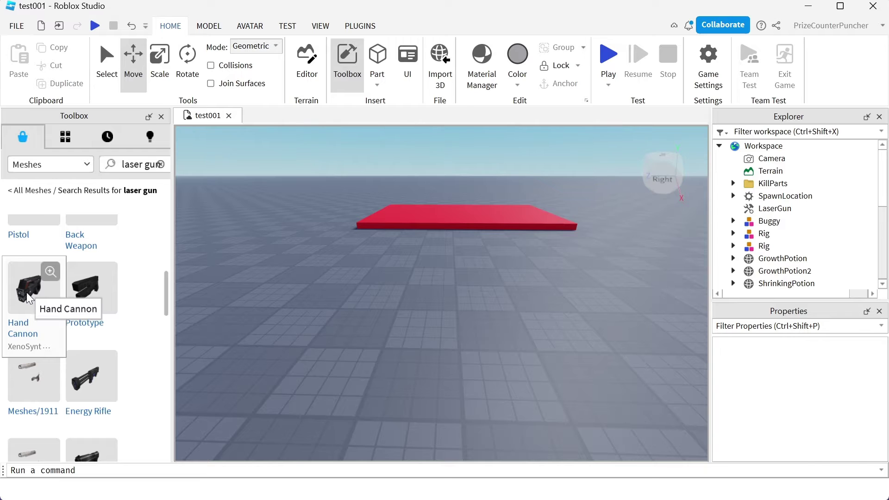
left_click(27, 292)
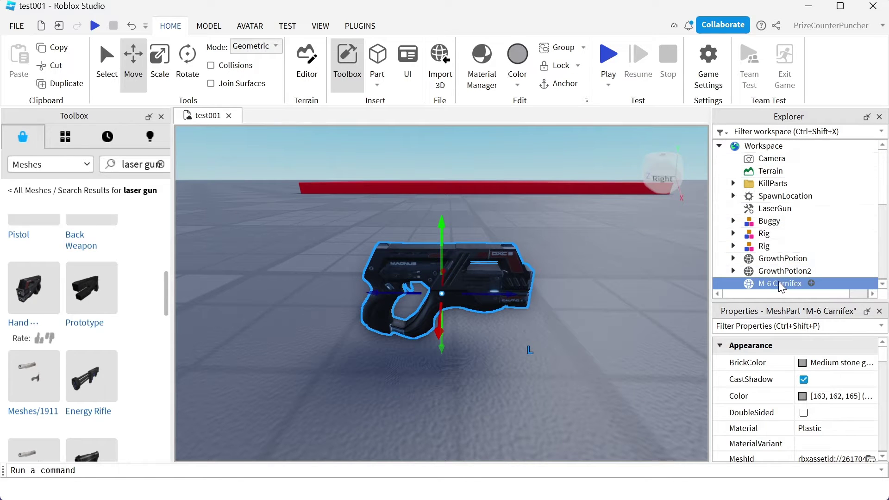
Step: Place the inserted M-6 Carnifex mesh inside the LaserGun tool, rename it Handle, and close the Toolbox
left_click_drag(778, 283, 789, 207)
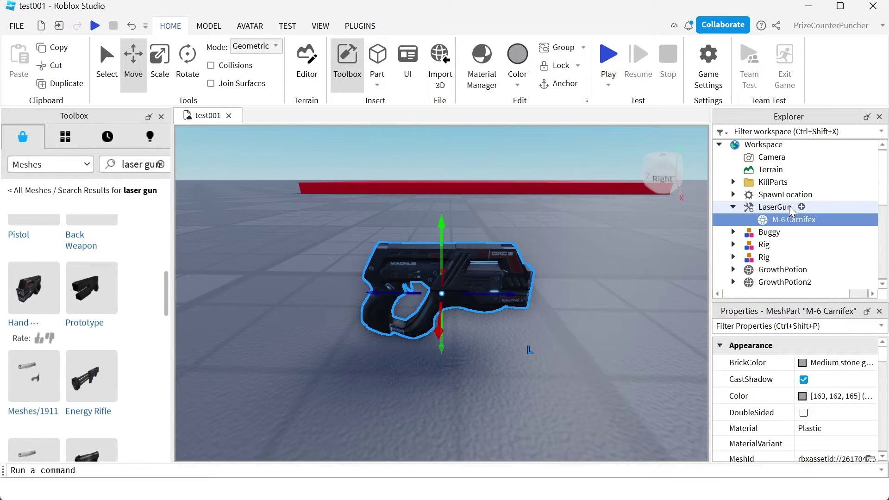
double_click(787, 218)
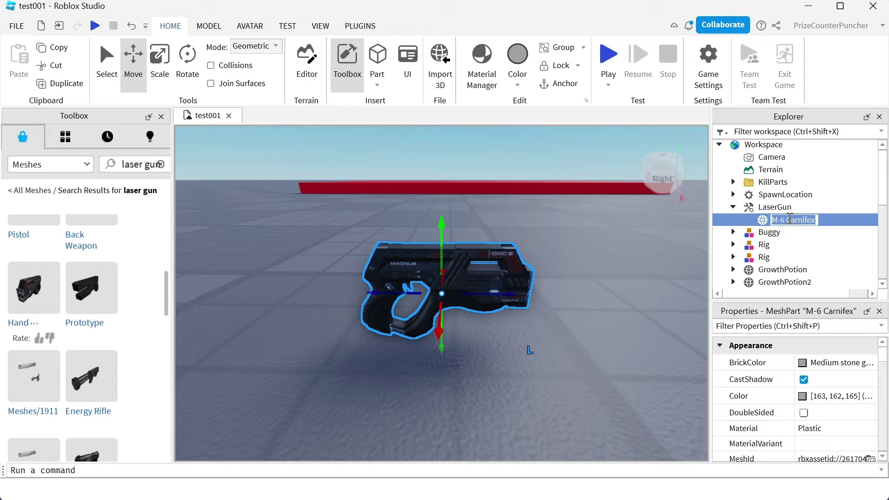
type("Handle")
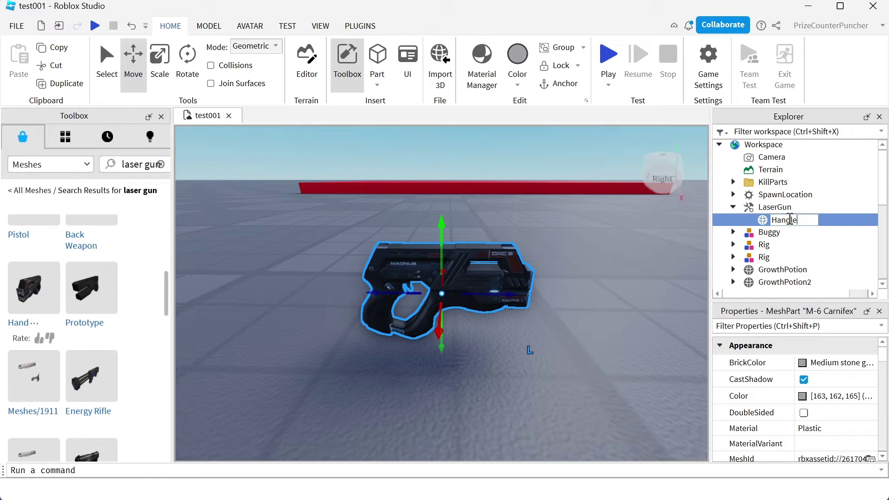
key("Return")
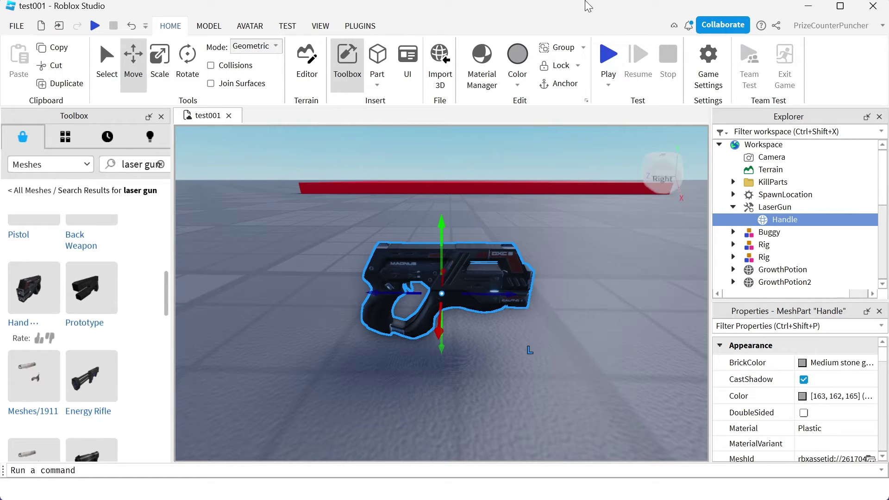
left_click(162, 115)
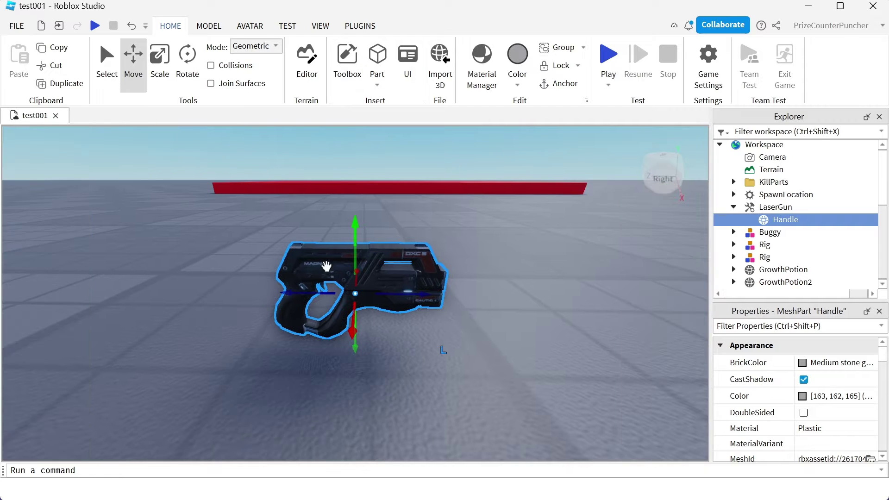
Step: Enlarge the Handle mesh in height and length with the Scale tool
left_click(161, 64)
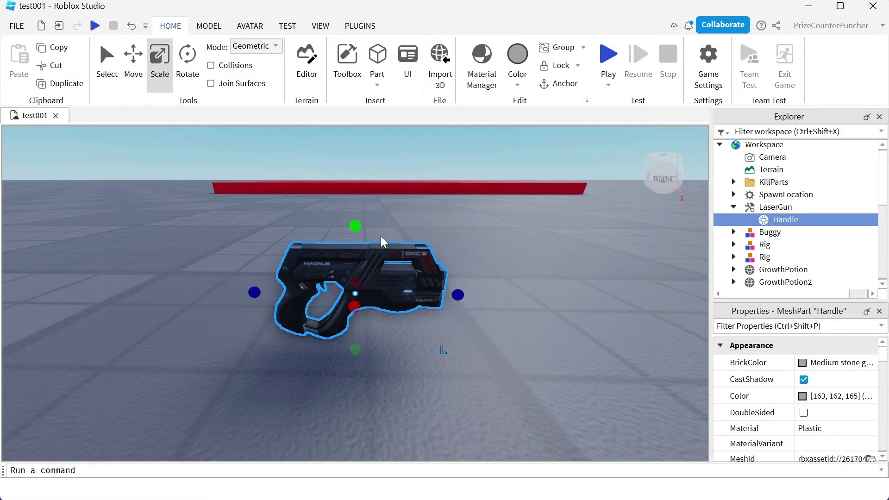
left_click_drag(360, 228, 355, 186)
left_click_drag(460, 277, 521, 280)
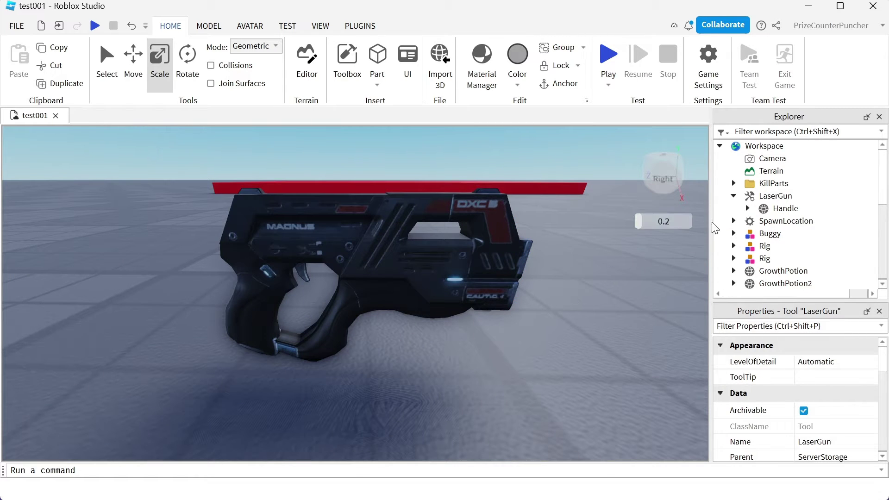
Step: Move the LaserGun tool from Workspace into StarterPack and start a playtest with the gun equipped
left_click(733, 196)
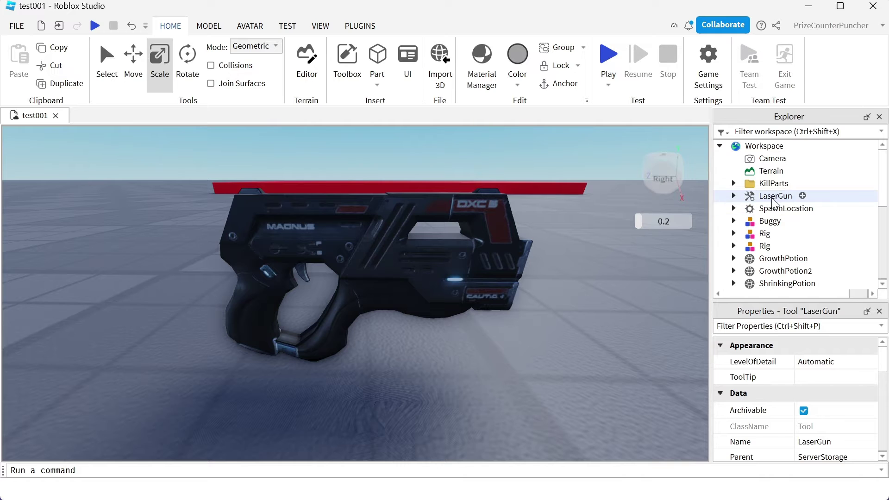
left_click_drag(773, 203, 780, 232)
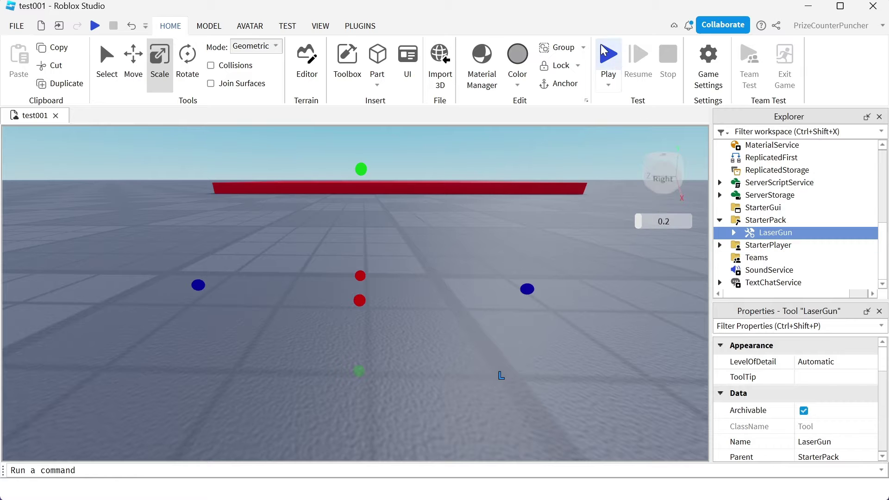
left_click(609, 58)
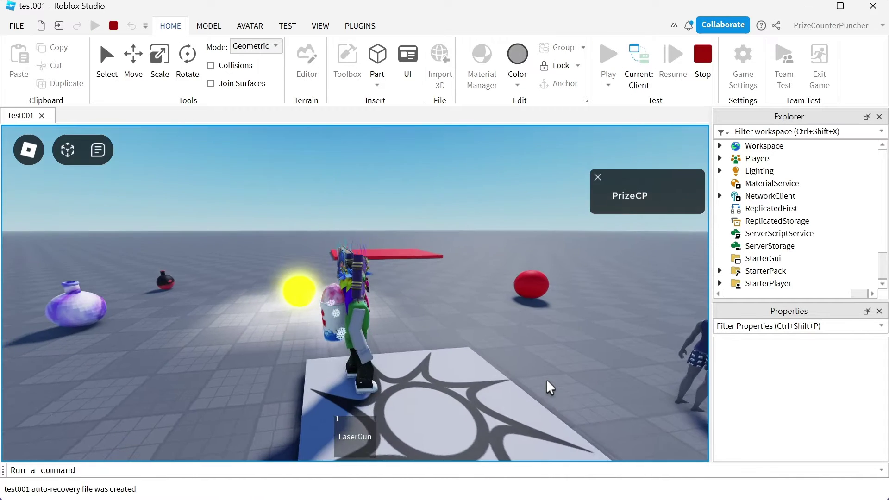
left_click(357, 436)
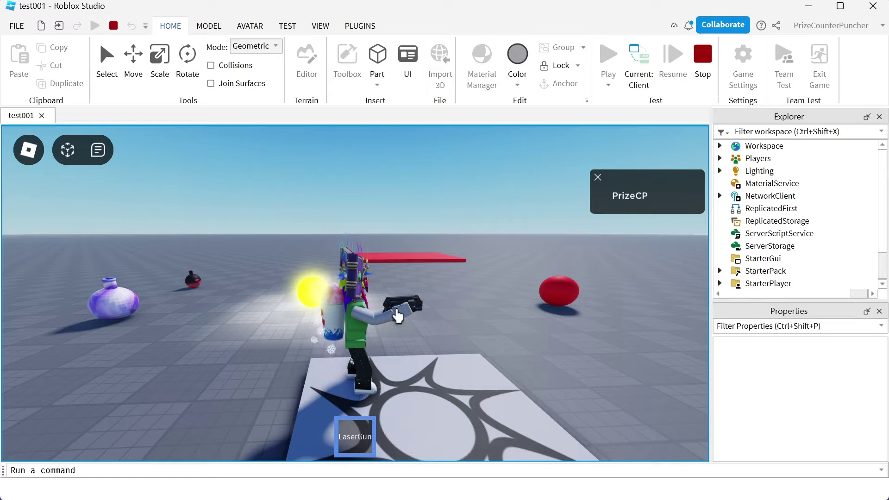
right_click_drag(457, 327, 458, 327)
left_click(458, 326)
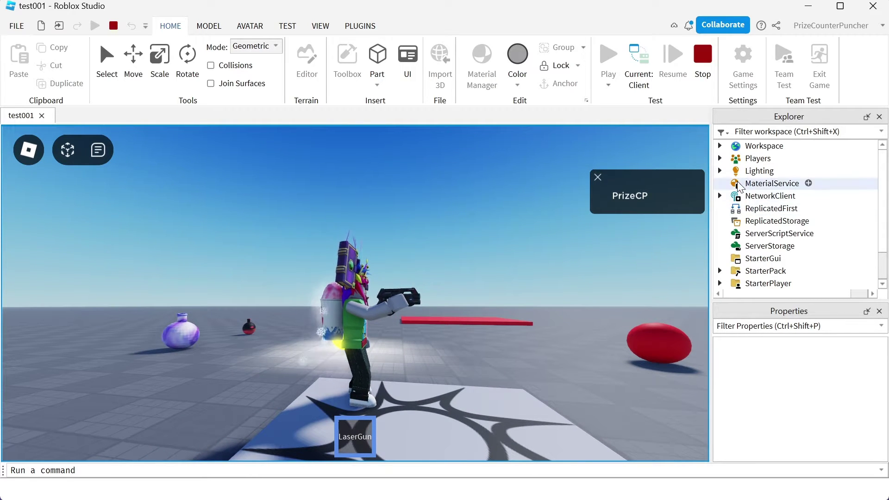
Step: Set the Grip Position of the LaserGun tool held by the player's character in Workspace to 0, 0, 0.5
left_click(719, 146)
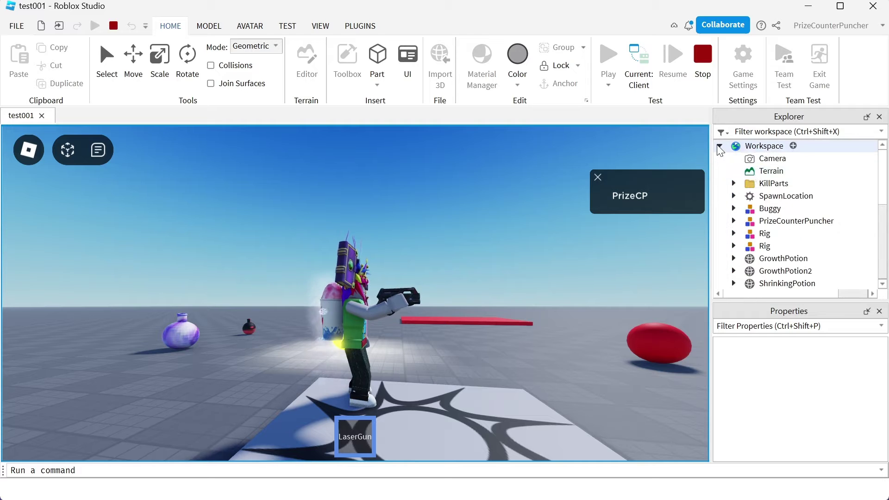
left_click(734, 221)
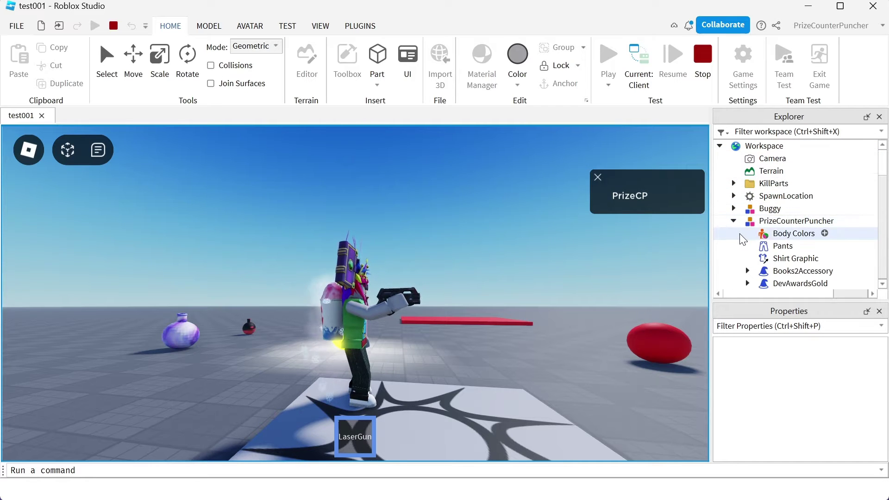
scroll(740, 236, "down", 2)
scroll(743, 239, "down", 1)
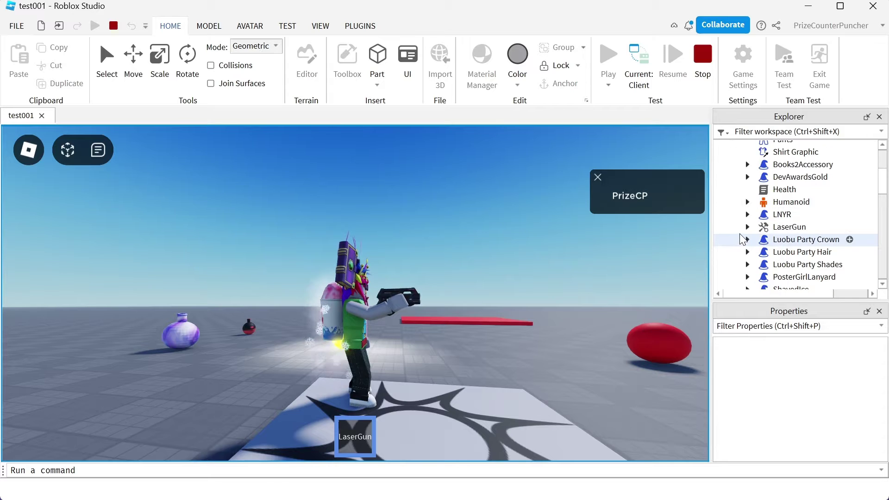
left_click(793, 232)
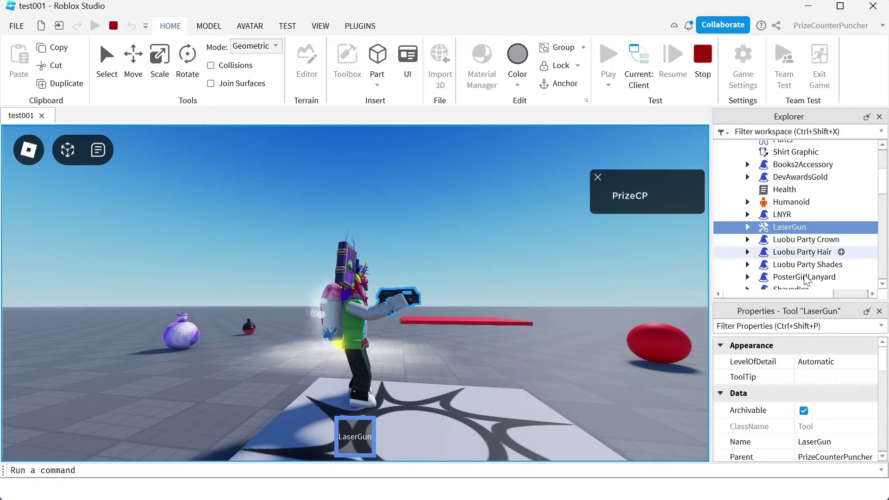
scroll(779, 376, "down", 1)
scroll(779, 376, "down", 1)
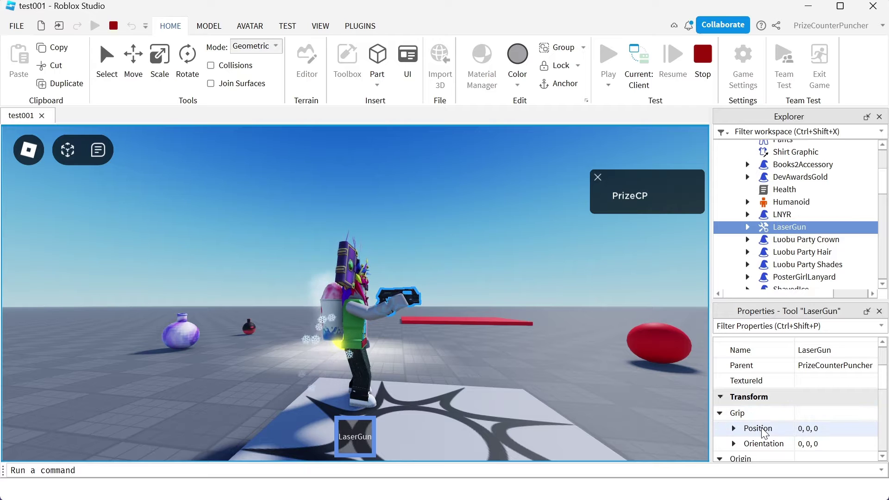
left_click(828, 430)
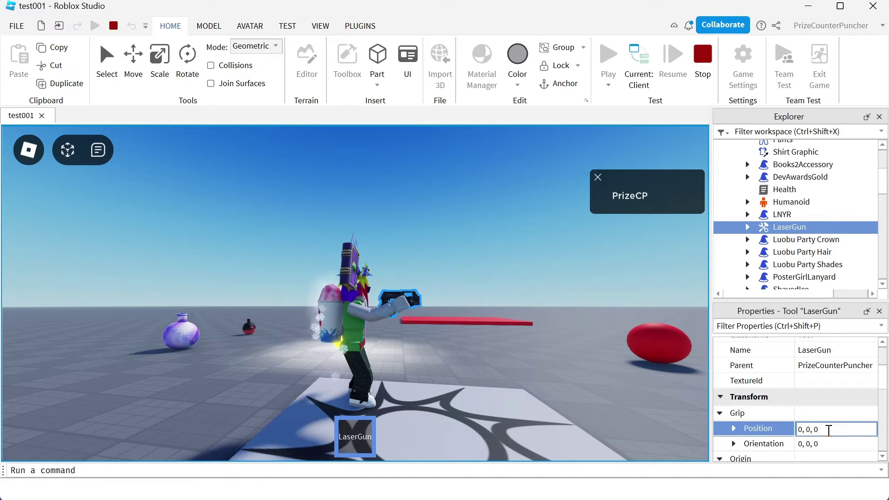
key("Return")
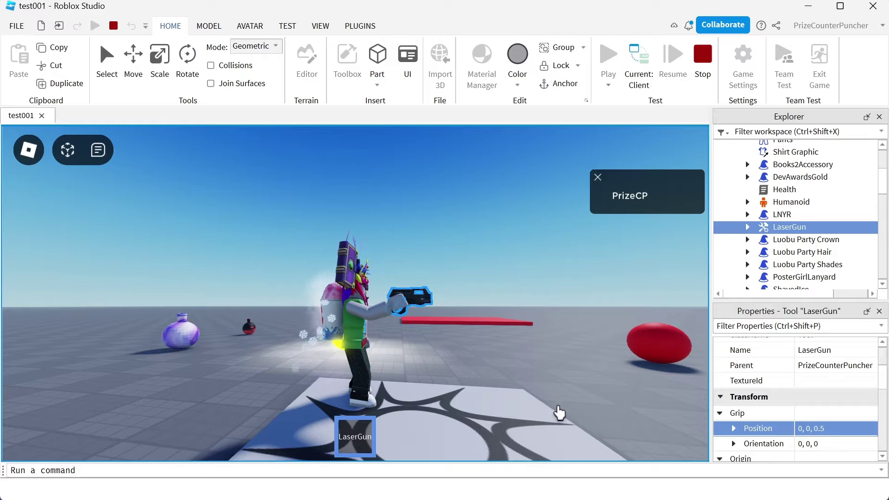
Step: Copy the LaserGun tool with the adjusted grip from the player's character and stop the playtest
right_click_drag(541, 373, 543, 376)
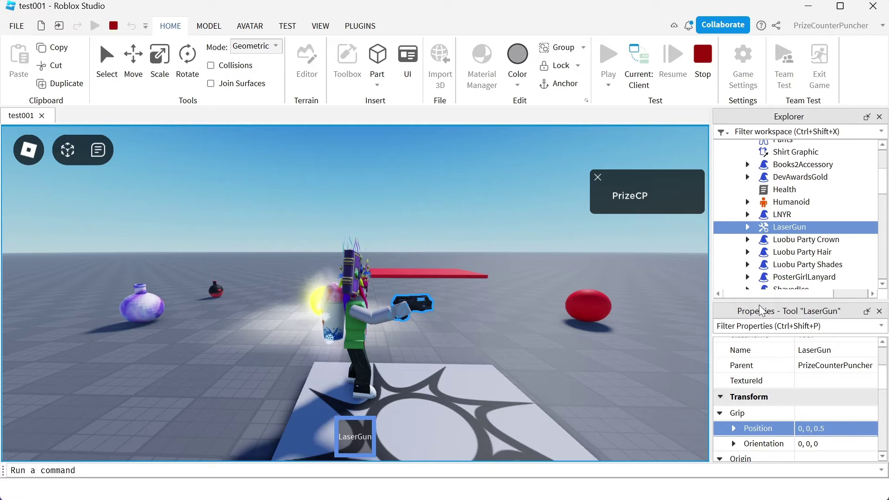
right_click(797, 232)
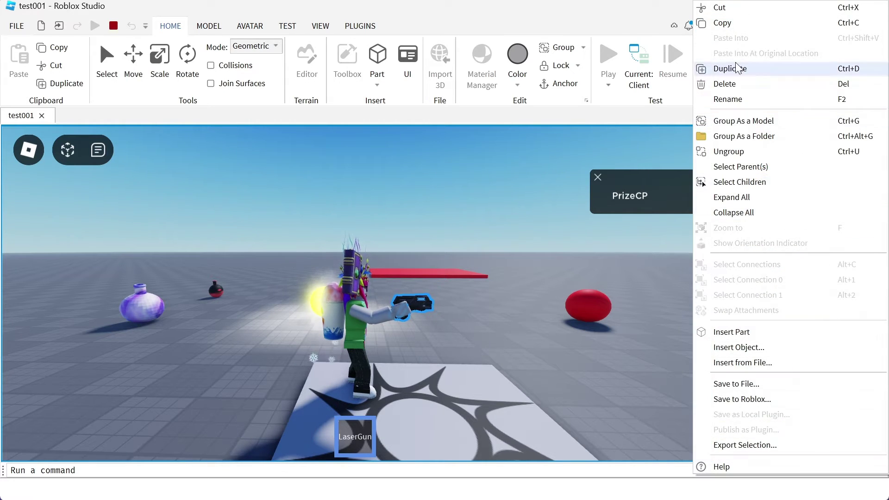
left_click(724, 22)
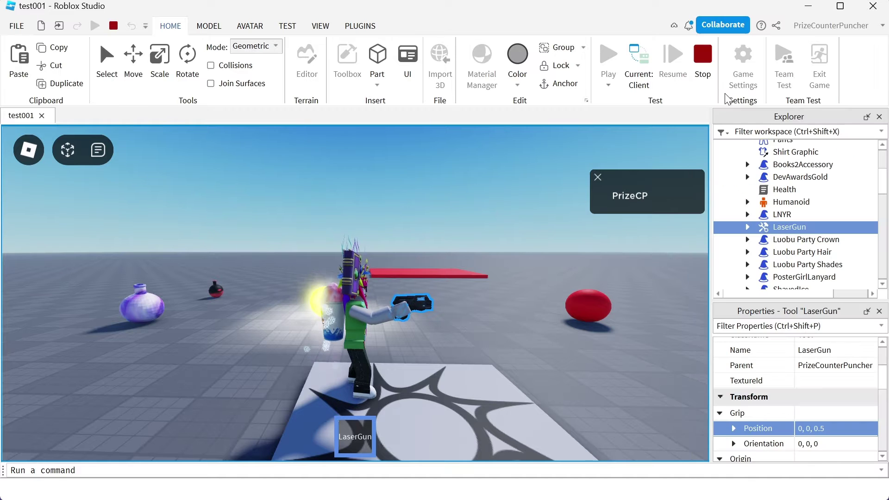
left_click(702, 57)
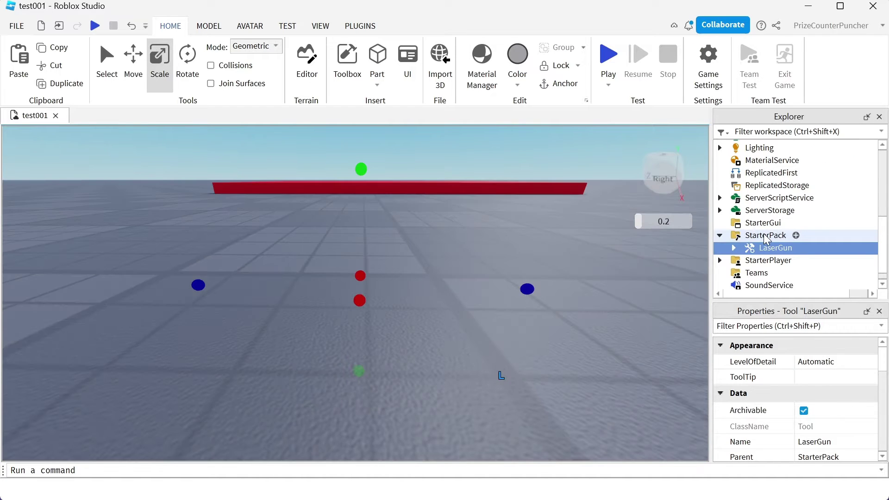
Step: Paste the copied LaserGun into StarterPack and delete the original LaserGun there
right_click(764, 236)
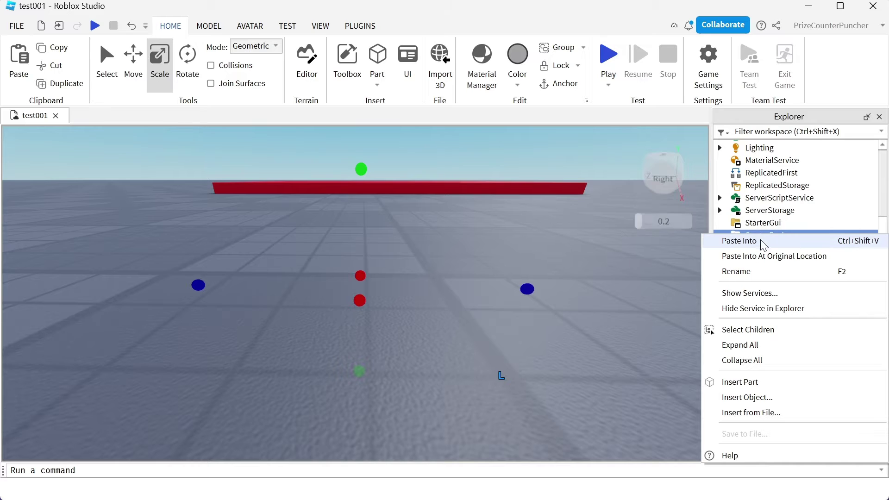
left_click(754, 241)
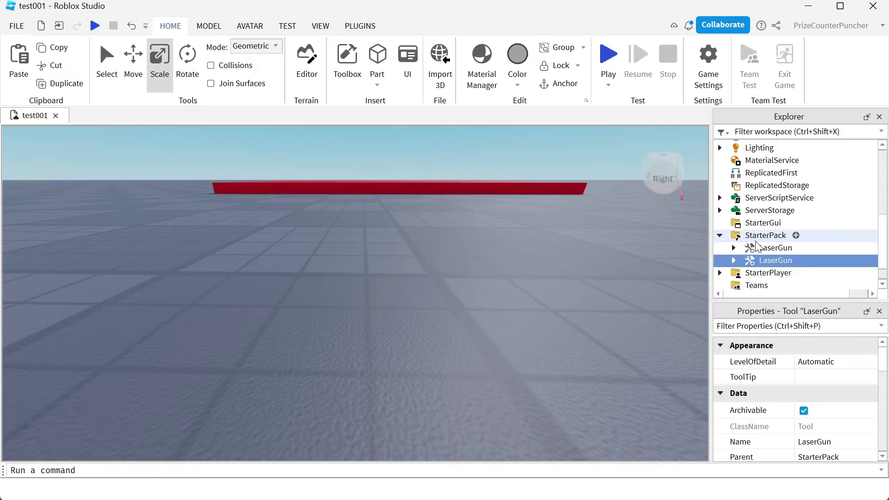
left_click(786, 249)
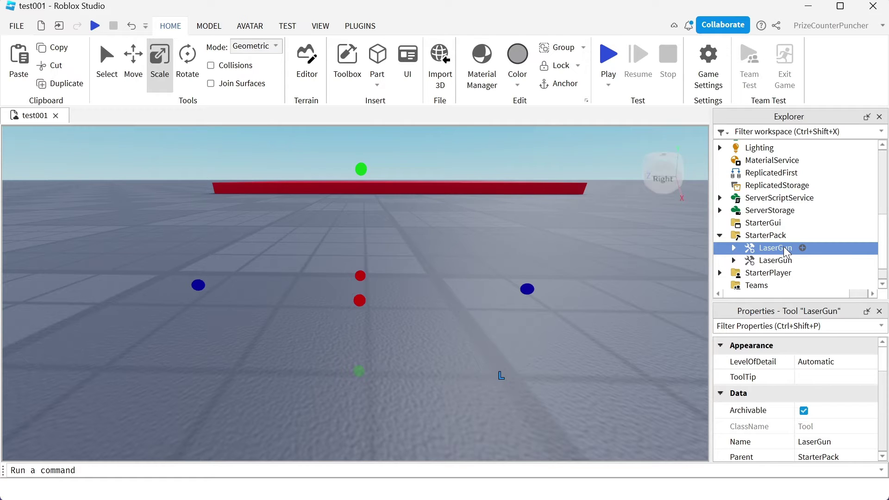
key("Delete")
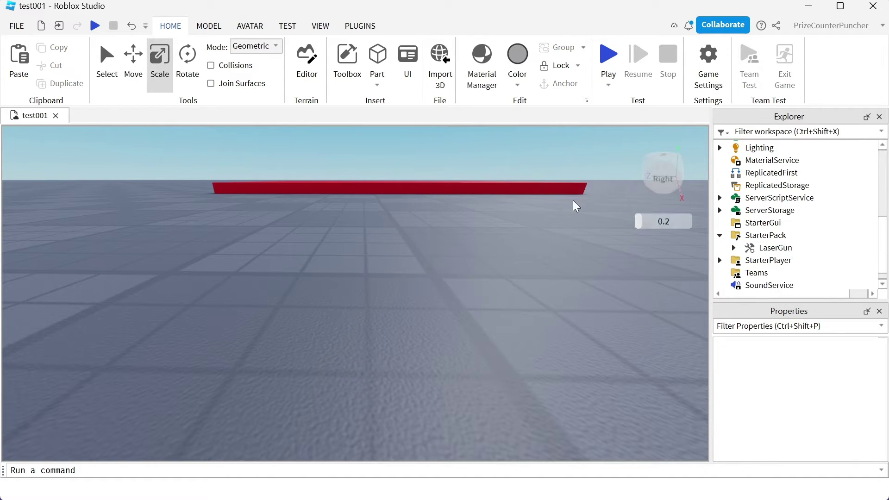
Step: Playtest with the LaserGun equipped, examine the character's grip from the side, and end the test
left_click(609, 56)
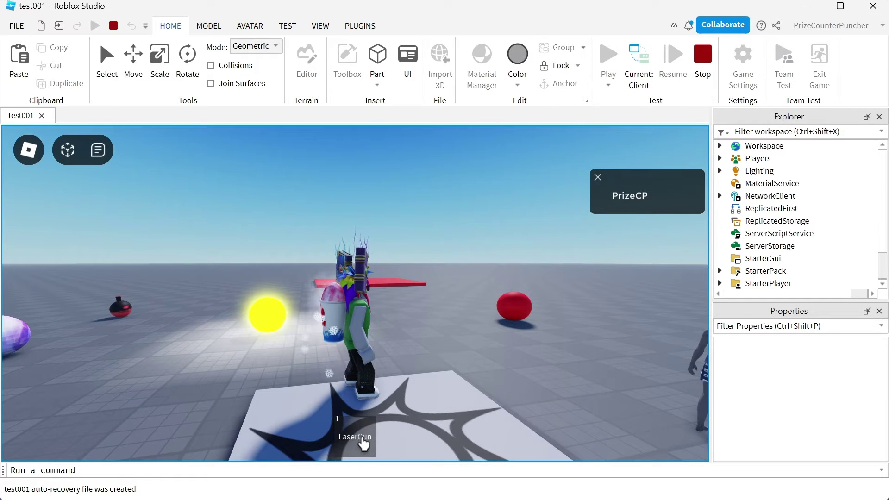
left_click(363, 443)
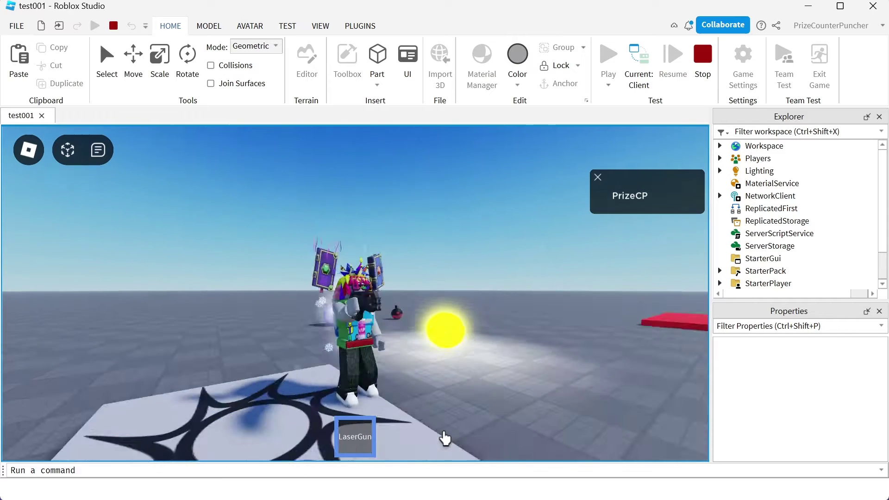
key("Right")
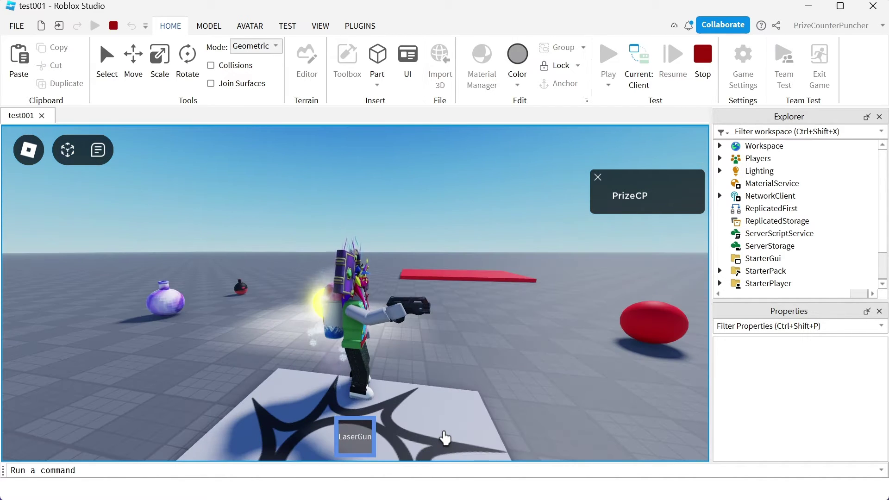
left_click(703, 60)
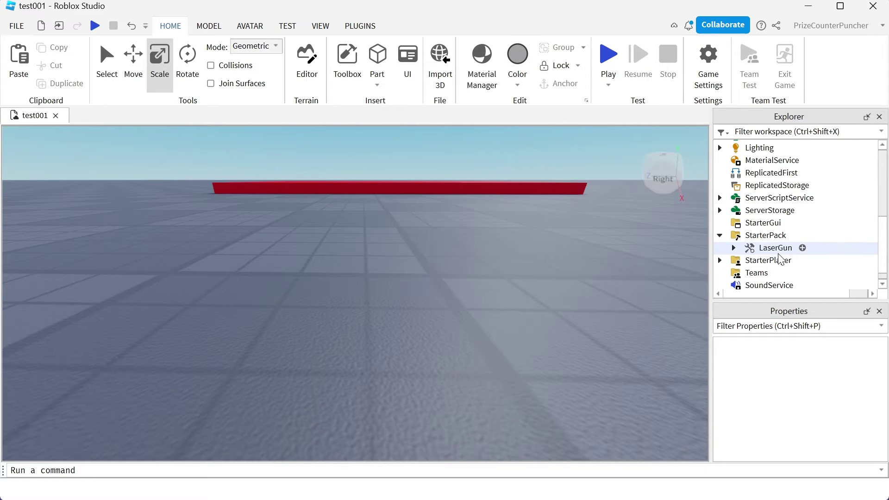
Step: Move the LaserGun tool from StarterPack to Workspace and focus the view on it
left_click_drag(779, 254, 768, 147)
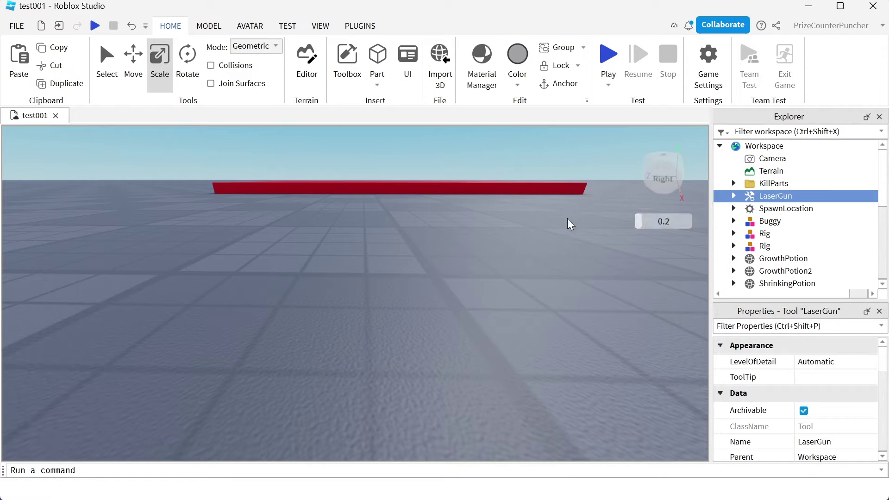
key("f")
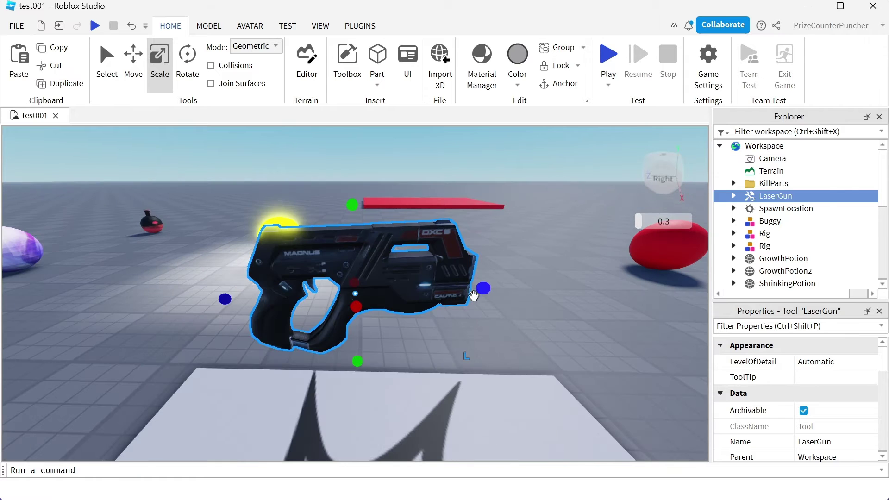
left_click(543, 301)
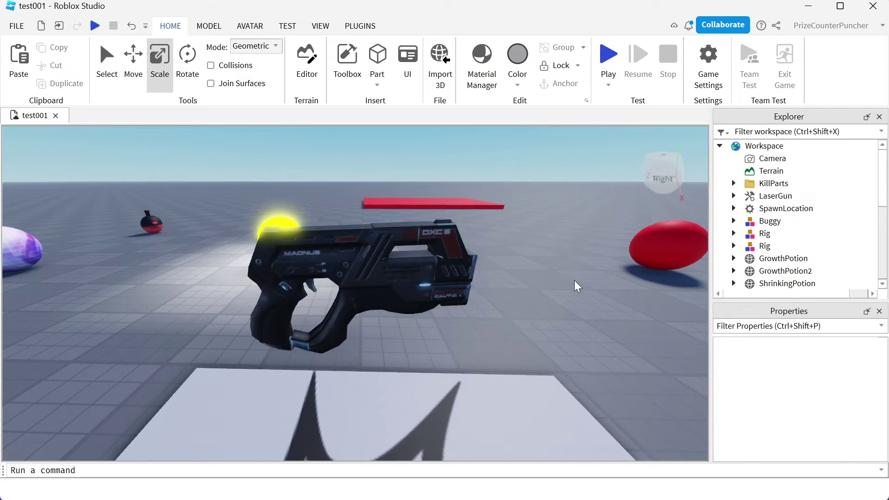
Step: Insert a block part at the gun and lengthen it forward along the barrel's direction
scroll(573, 279, "down", 10)
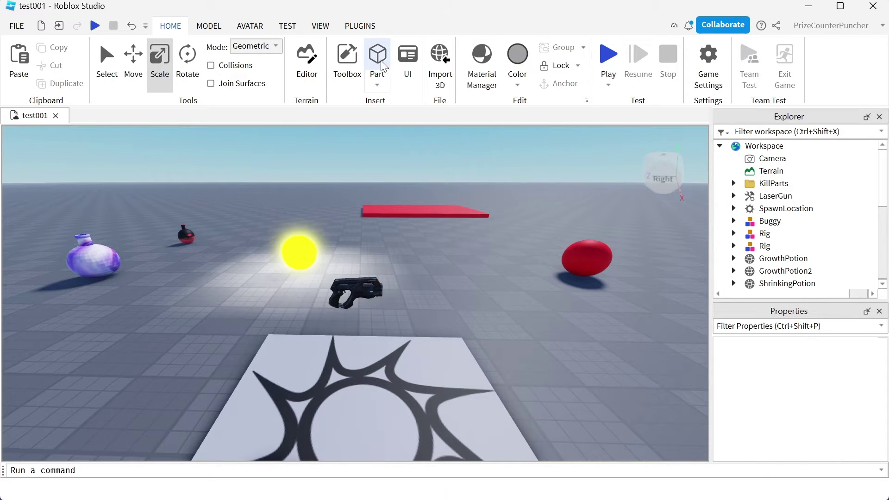
left_click(378, 60)
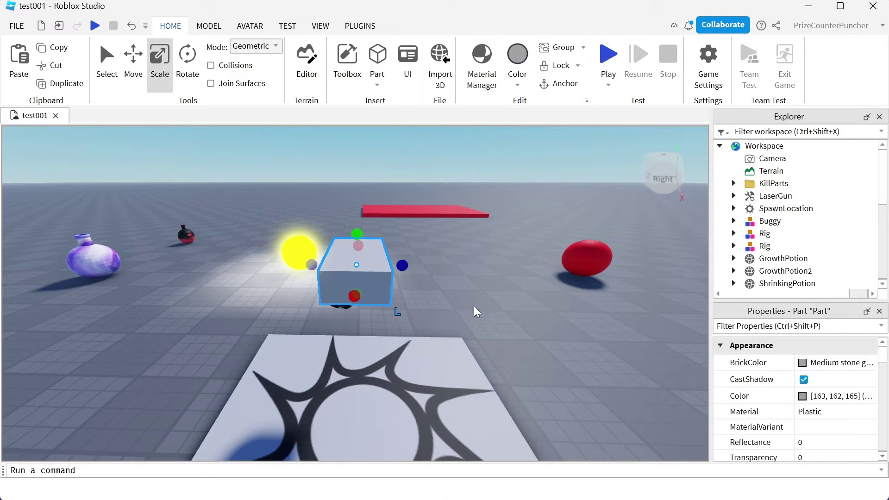
left_click_drag(406, 267, 520, 267)
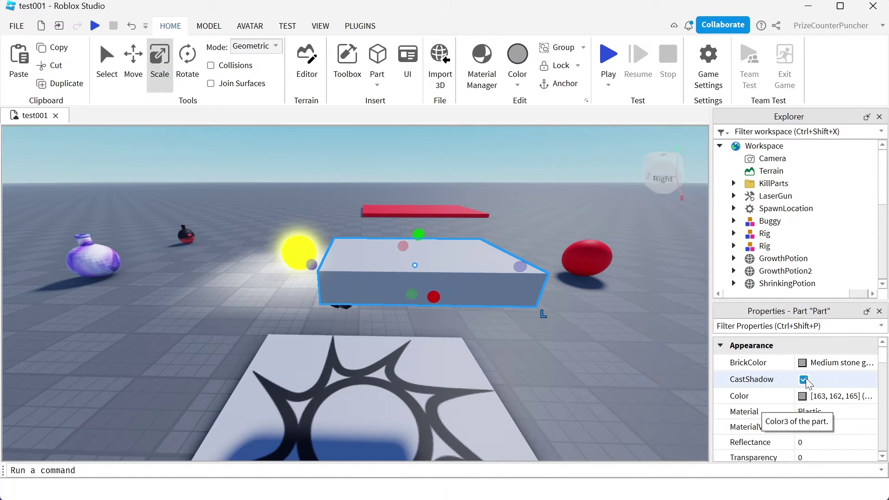
Step: Color the new part Really red and set its Transparency to 0.5
left_click(806, 364)
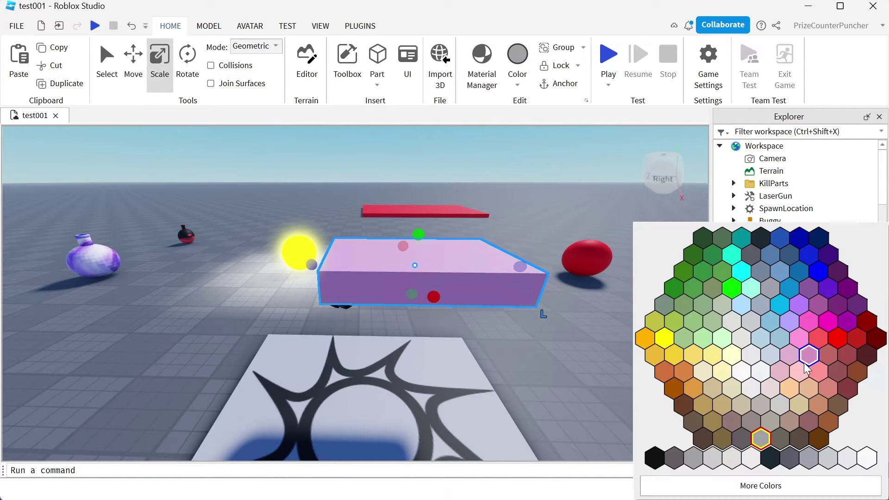
left_click(838, 340)
left_click(811, 455)
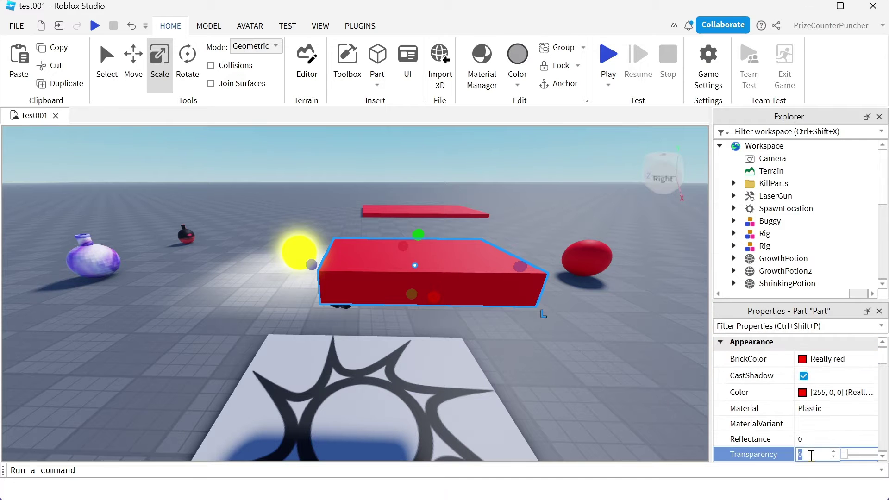
type(".5")
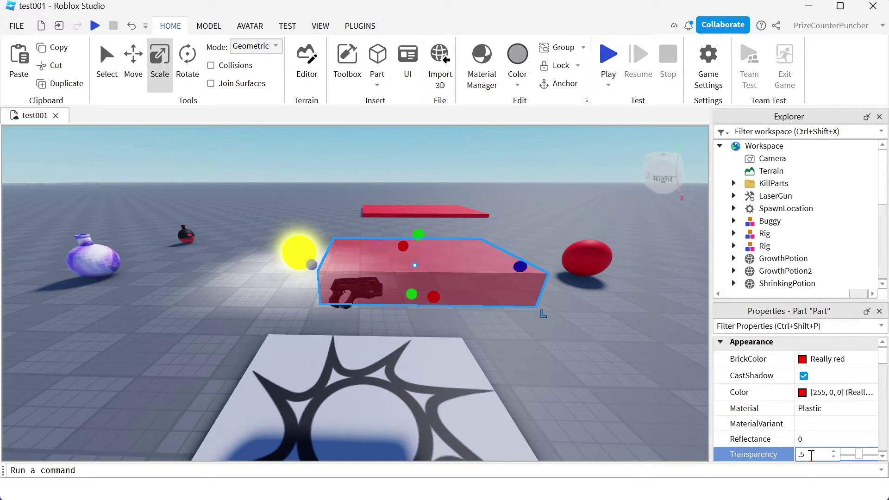
key("Return")
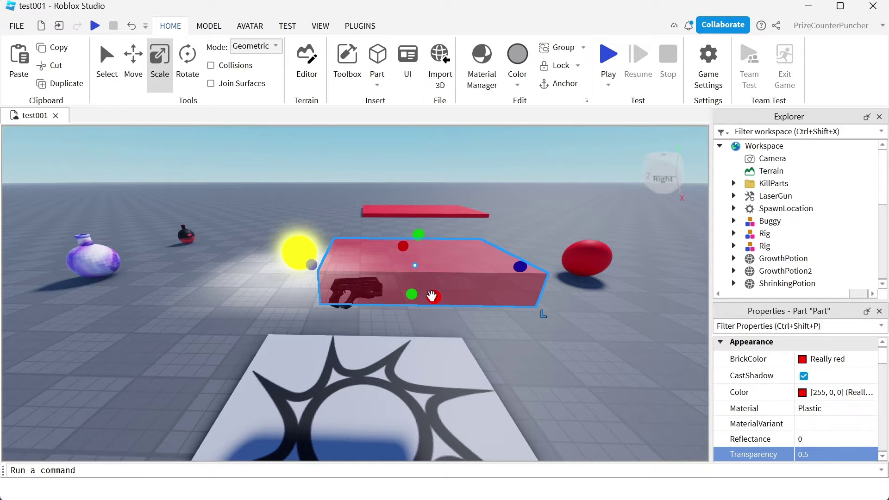
Step: Slim down the red part and position it directly in front of the gun's muzzle
left_click_drag(433, 296, 419, 265)
key("ctrl+2")
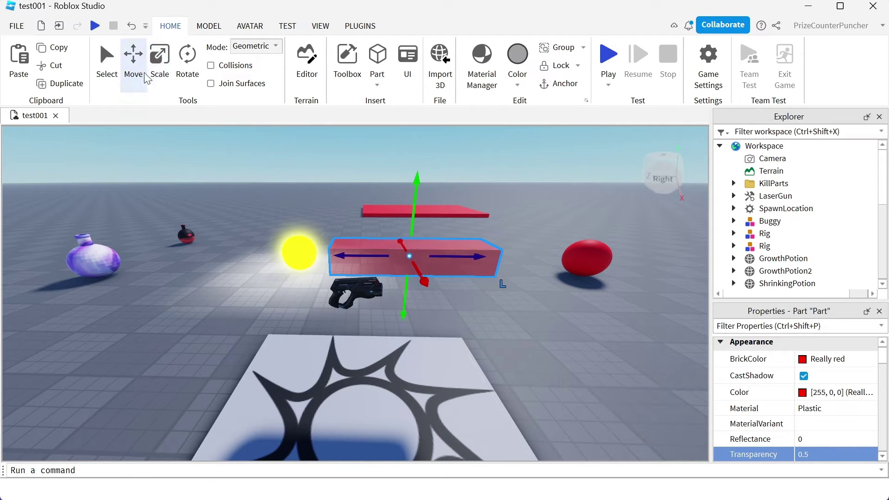
left_click_drag(337, 254, 385, 255)
left_click_drag(454, 222, 454, 190)
key("ctrl+3")
key("f")
right_click_drag(453, 346, 456, 341)
Step: Rename the red part in Workspace as HitBox
scroll(775, 241, "down", 1)
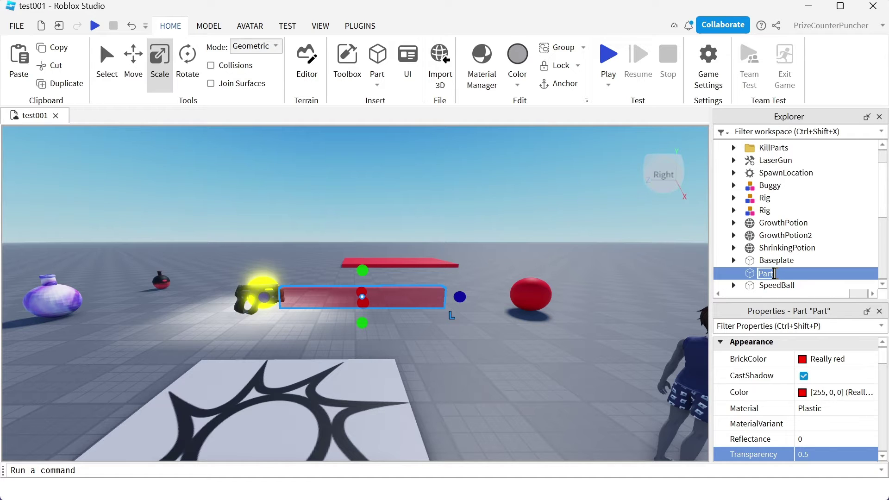
type("HitBox")
key("Return")
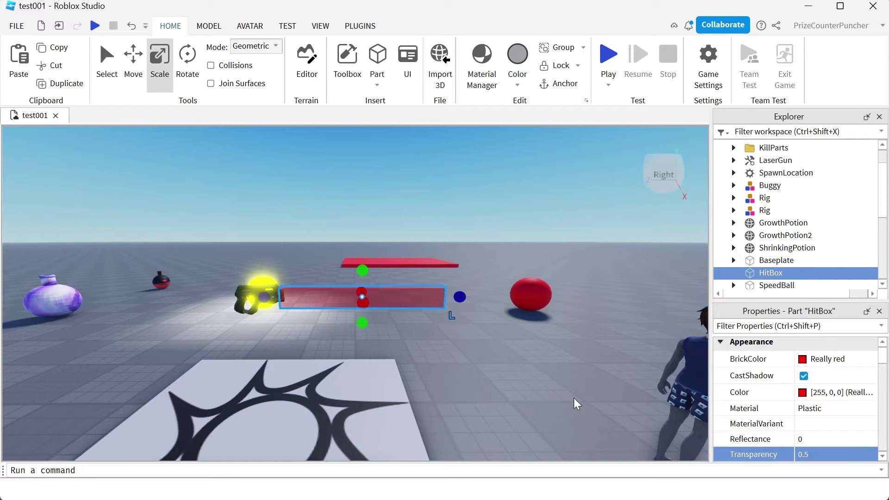
Step: Add two Attachment objects to the HitBox part
left_click(791, 273)
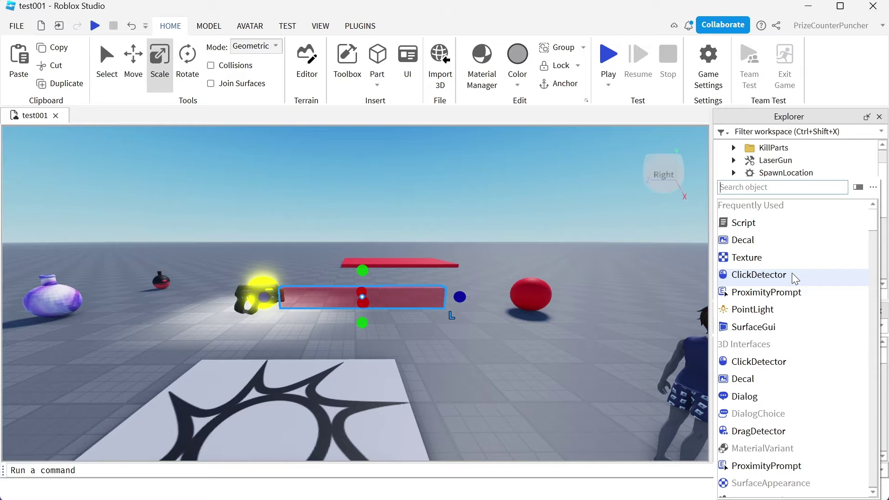
type("a")
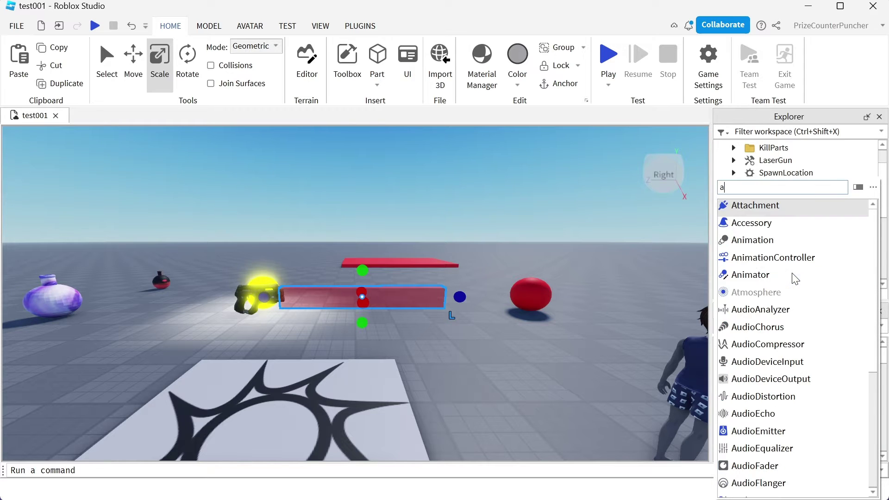
left_click(762, 209)
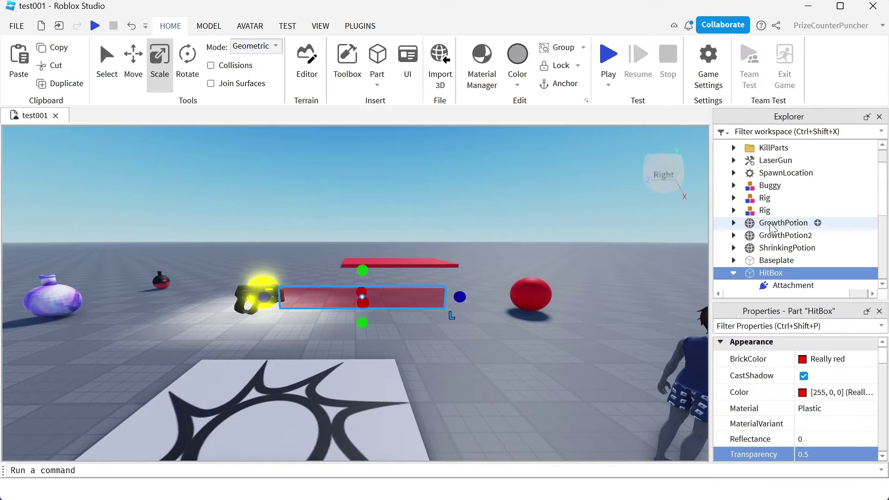
left_click(790, 272)
type("a")
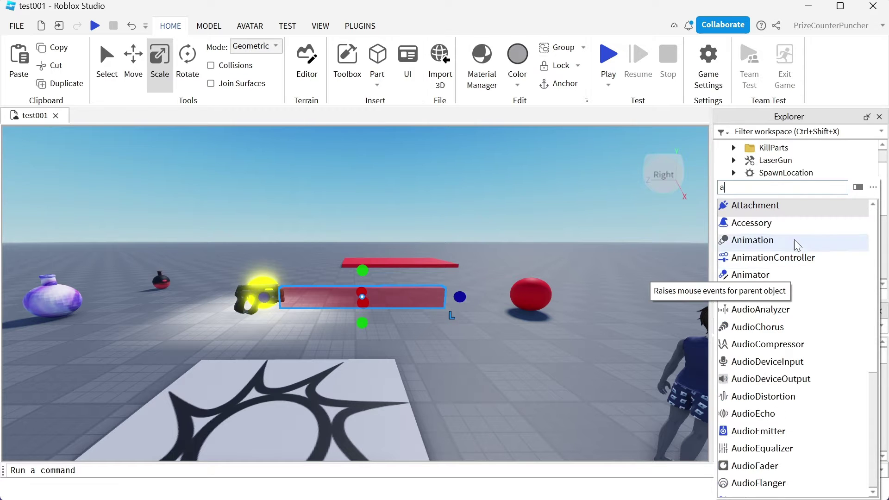
left_click(766, 206)
scroll(770, 229, "down", 1)
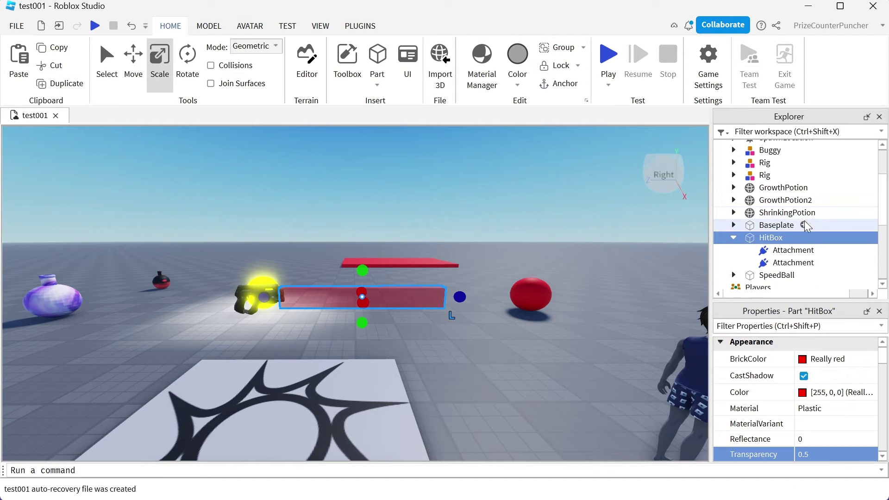
Step: Select the second Attachment of HitBox and turn on the display of Constraint Details
left_click(778, 249)
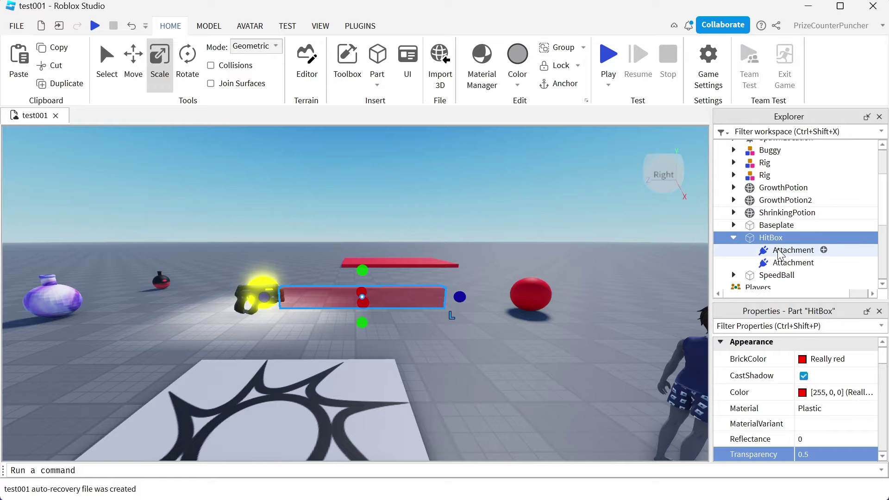
left_click(783, 262)
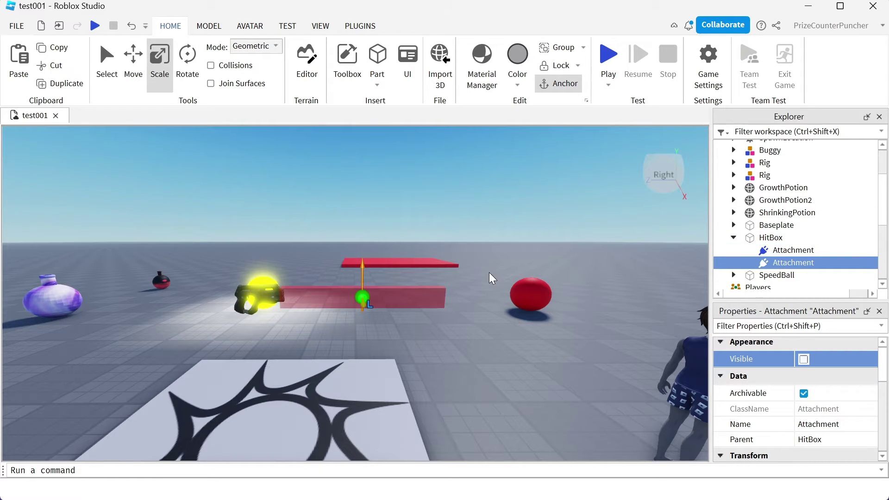
left_click(206, 25)
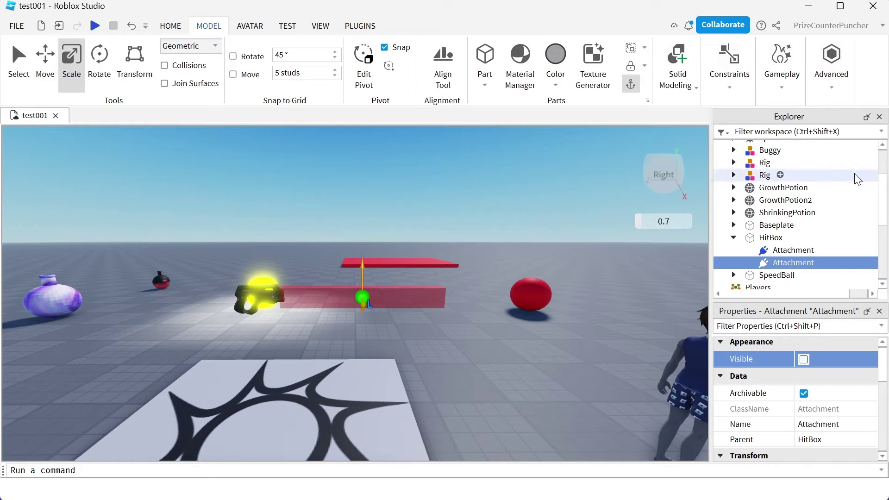
left_click(729, 78)
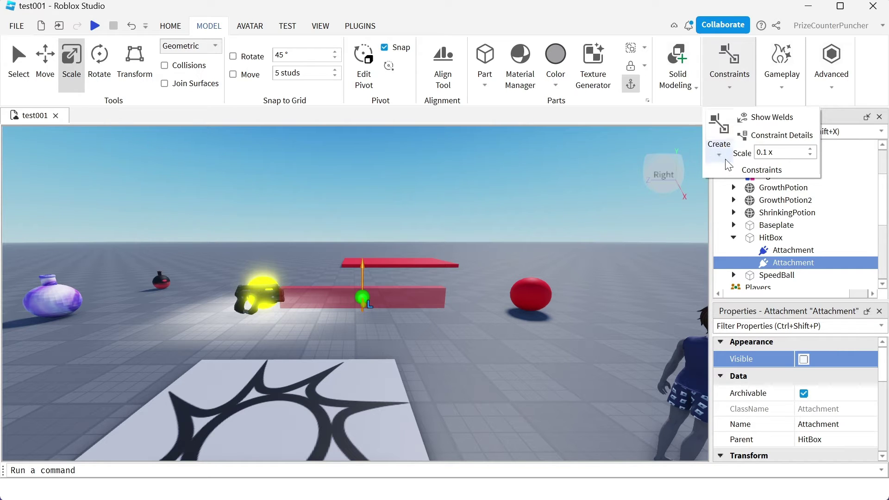
left_click(776, 137)
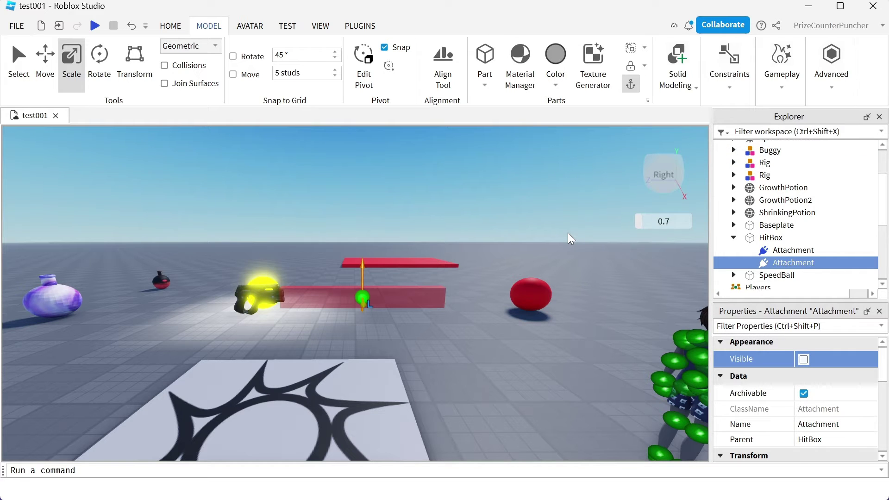
Step: Rename the first attachment under HitBox as Start and the second one as End
left_click(804, 250)
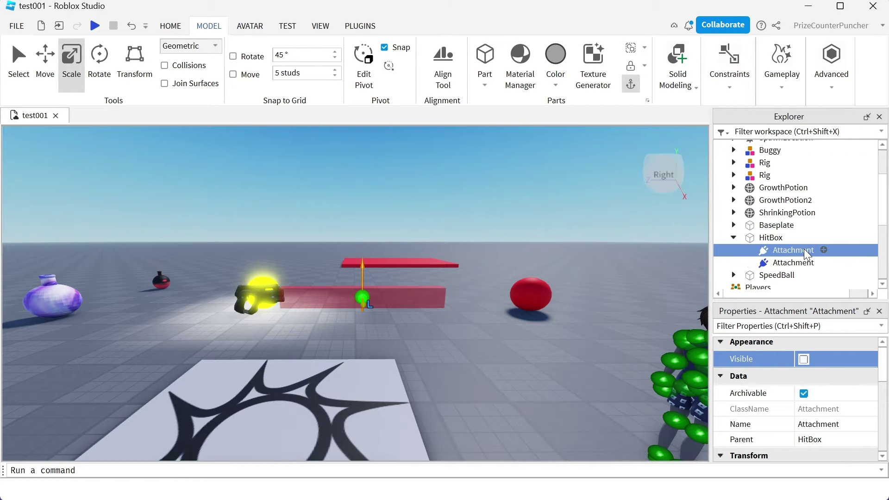
left_click(805, 252)
type("S")
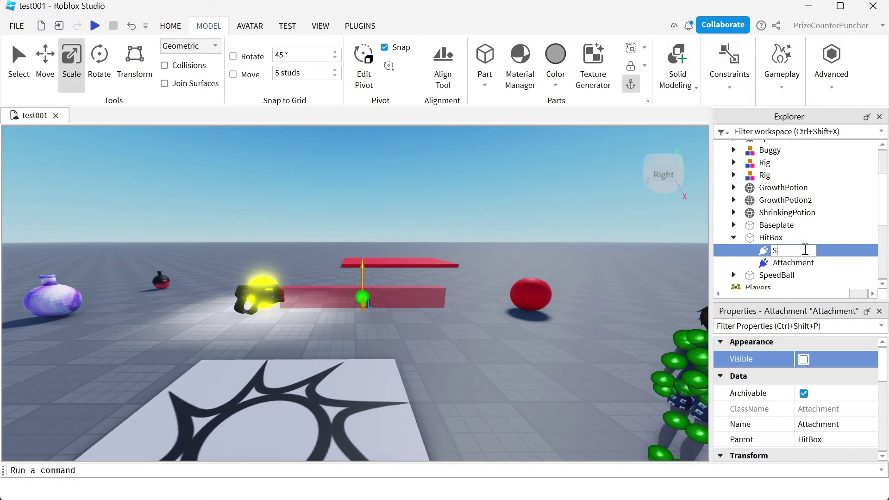
type("tart")
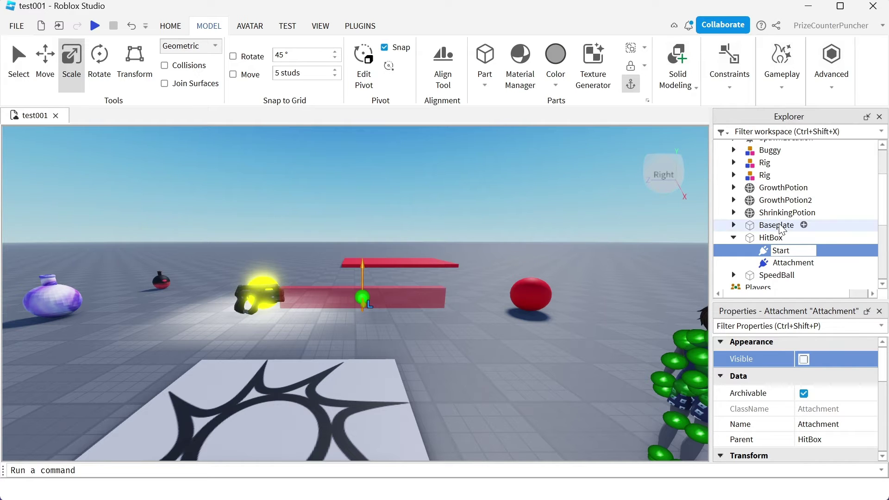
left_click(785, 265)
left_click(787, 267)
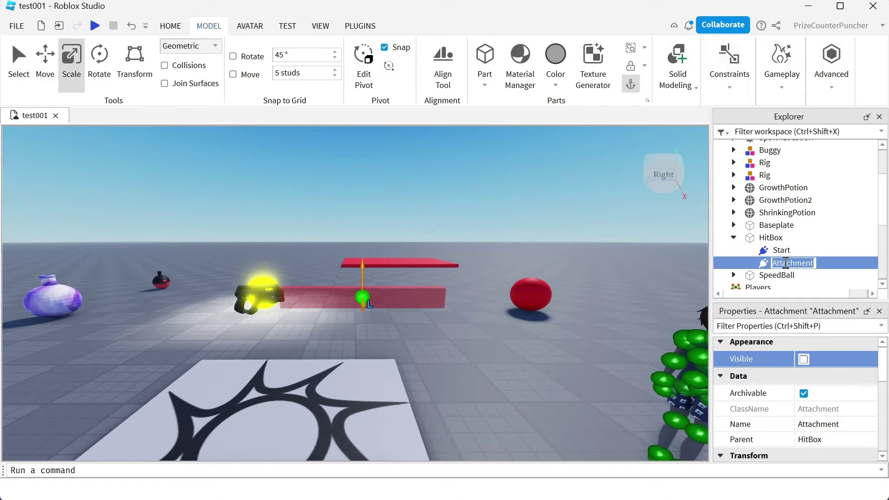
type("E")
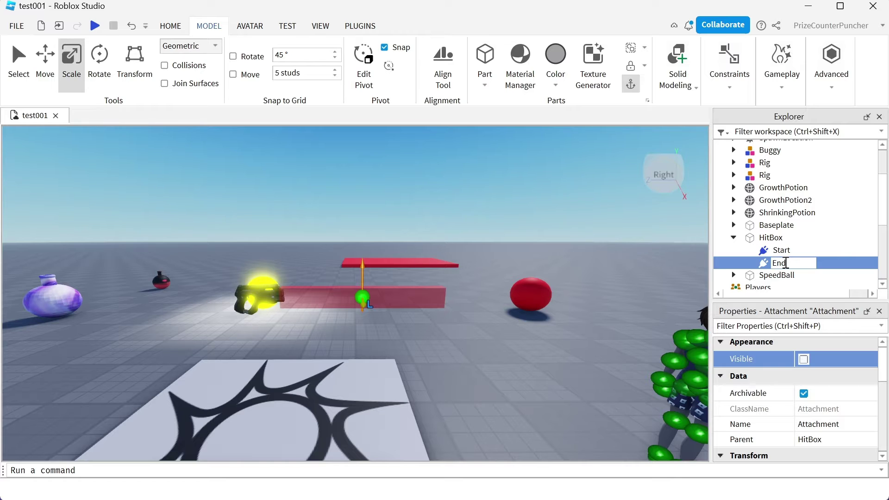
type("nd")
key("Return")
Step: Move the Start attachment about 3.2 studs to HitBox's muzzle end and the End attachment about 3.3 studs to its far end
left_click(780, 251)
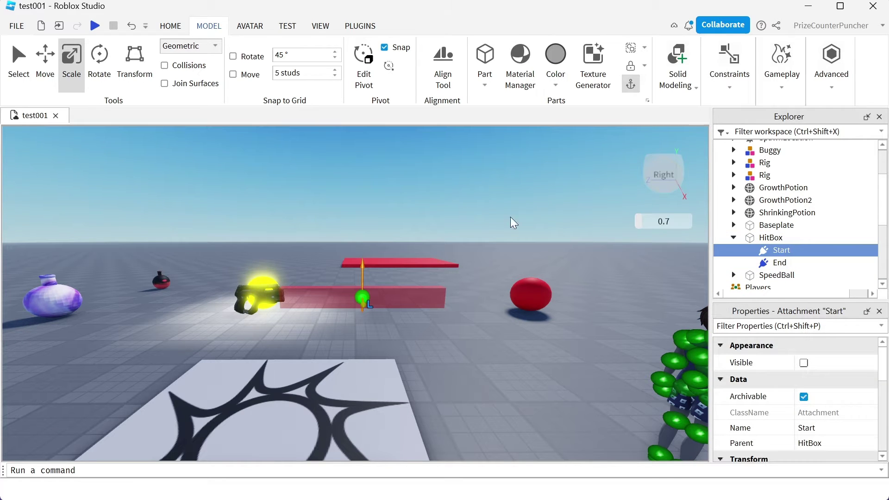
left_click(45, 60)
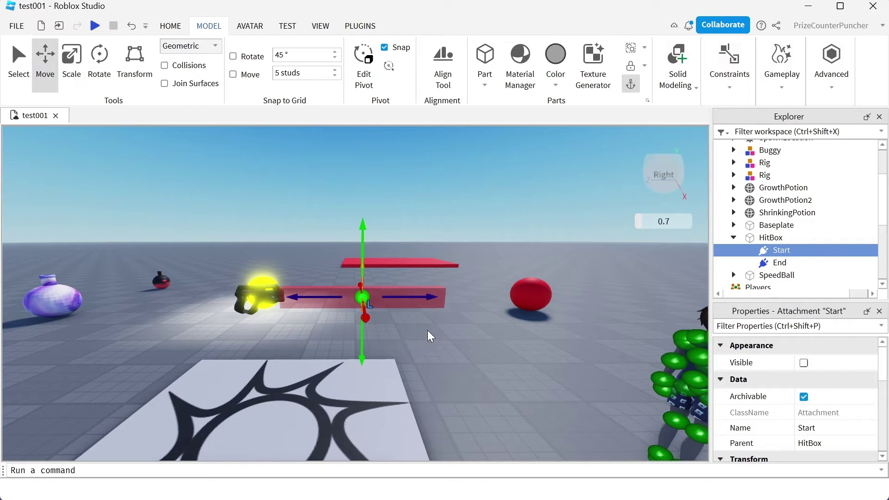
left_click_drag(432, 299, 358, 296)
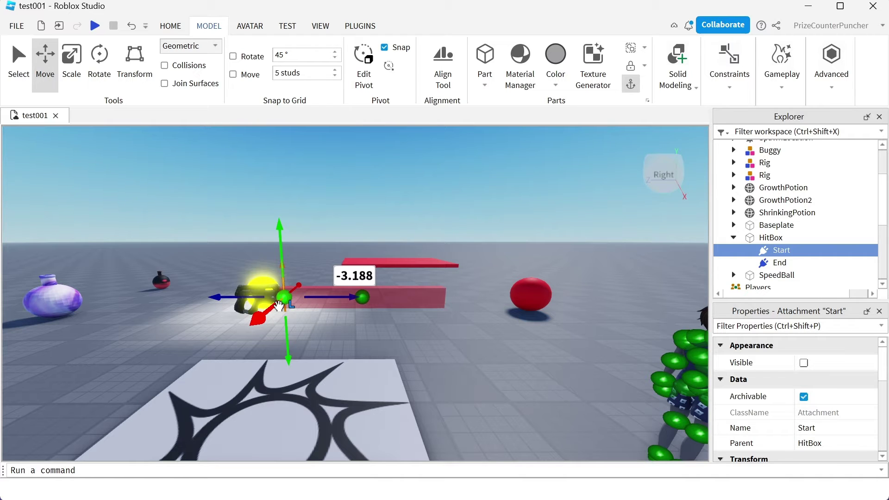
left_click(362, 296)
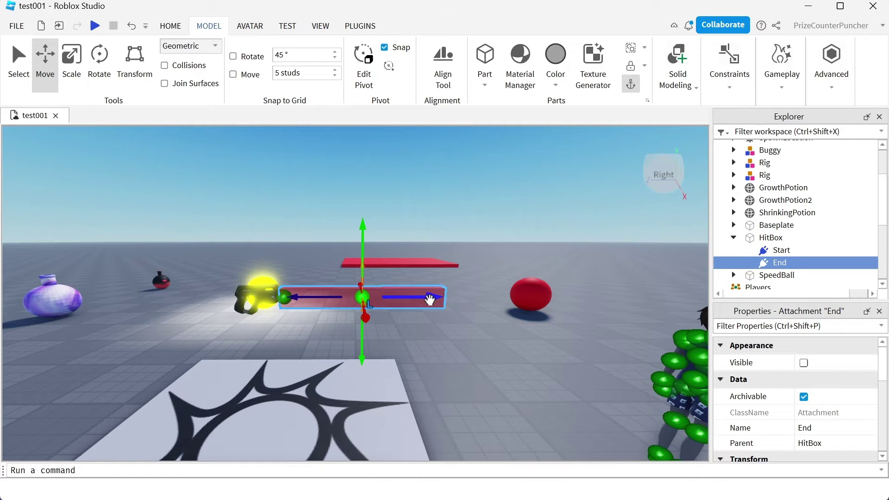
left_click_drag(428, 296, 510, 285)
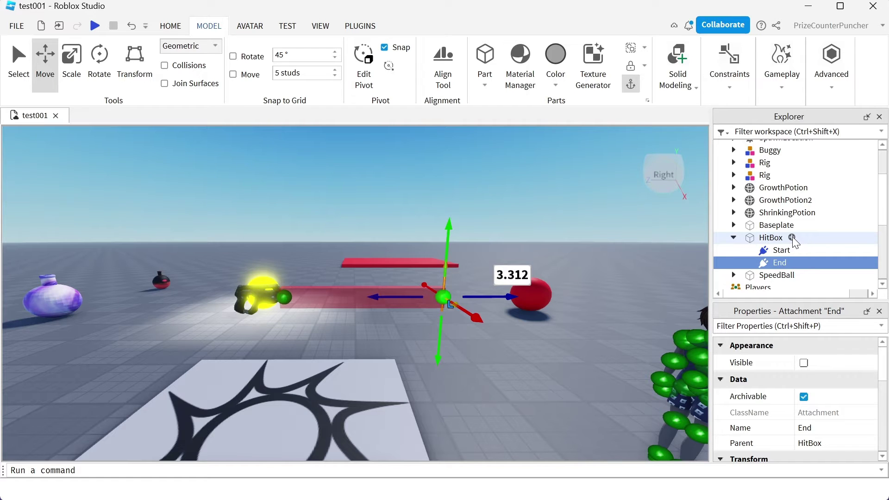
Step: Add a Beam to the HitBox part, with Start as its Attachment0 and End as its Attachment1
left_click(792, 237)
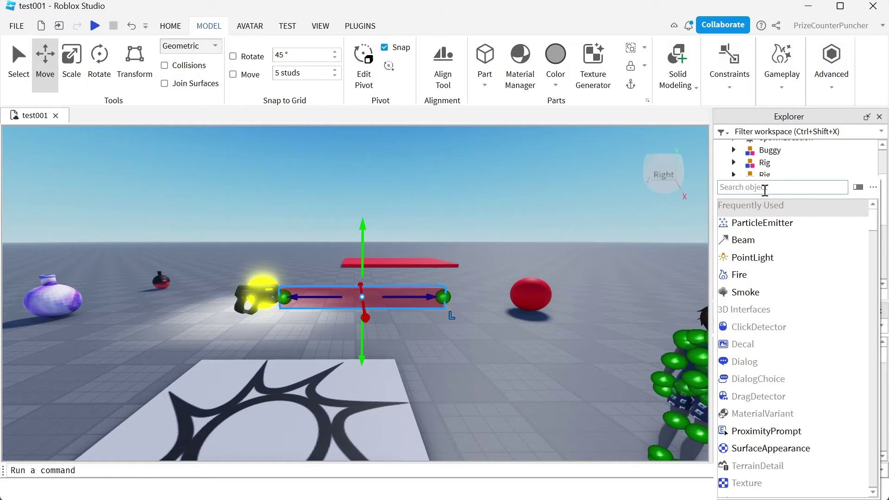
left_click(752, 245)
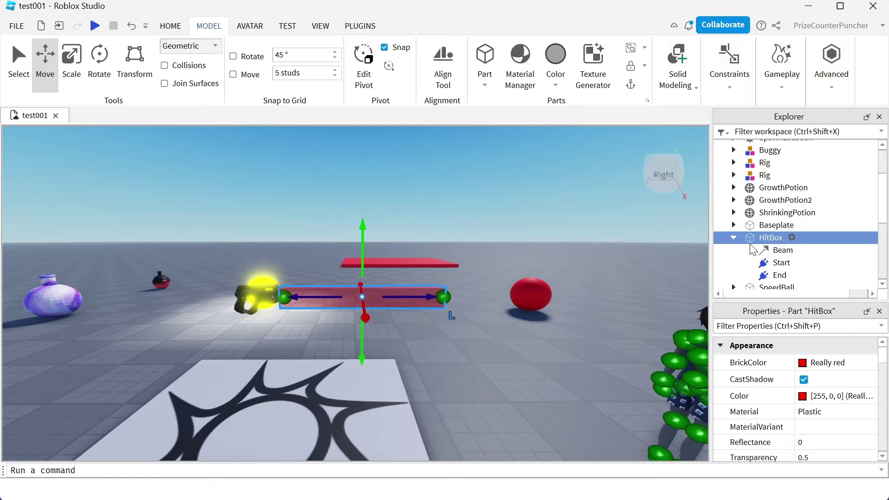
left_click(783, 251)
scroll(796, 396, "down", 5)
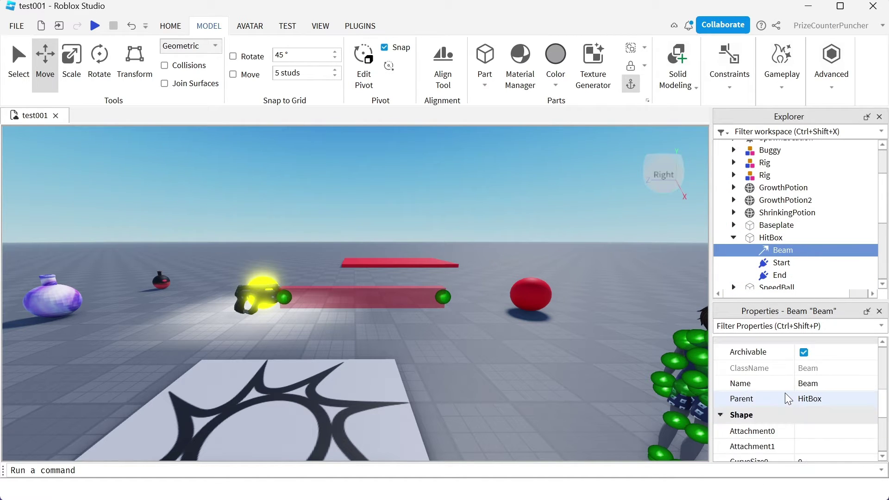
left_click(818, 433)
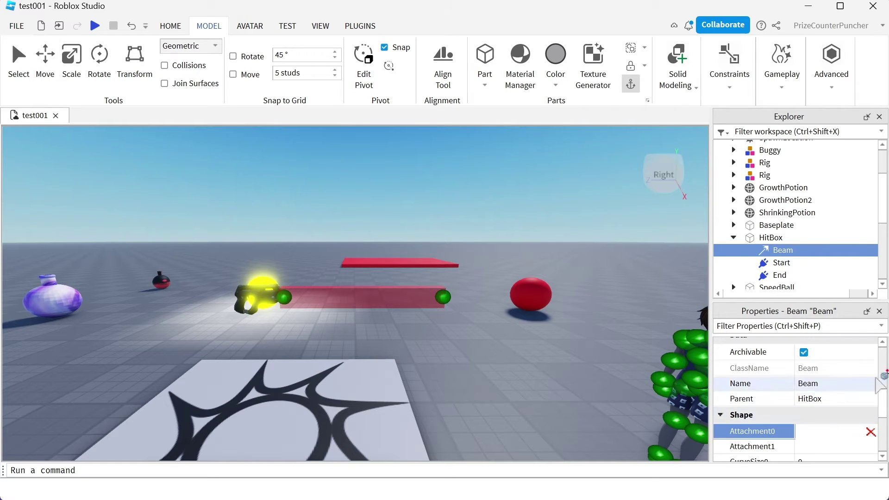
left_click(782, 263)
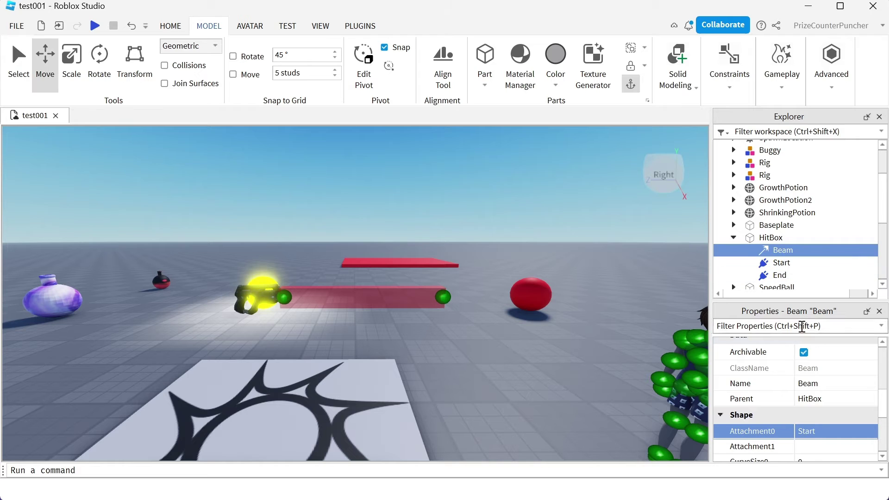
left_click(822, 447)
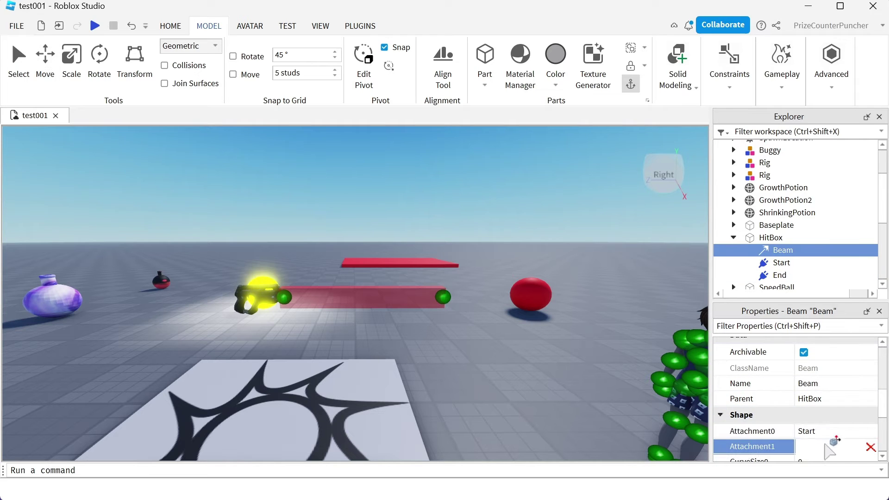
left_click(781, 275)
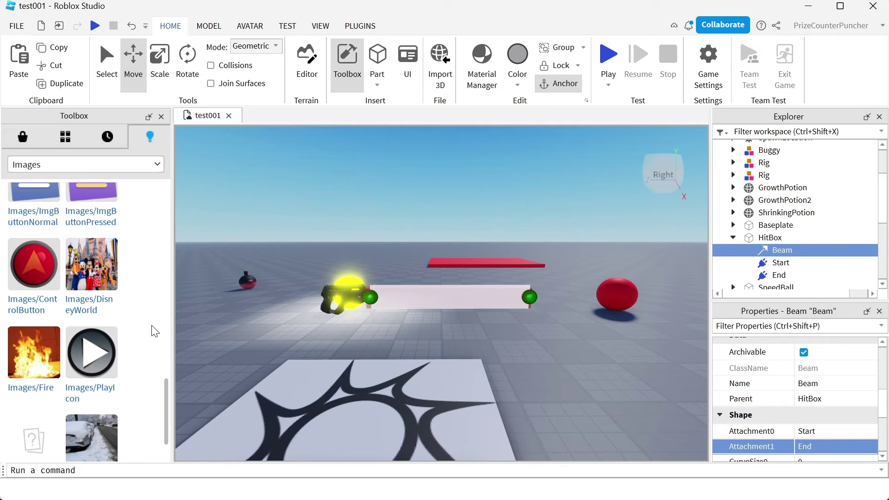
Step: Copy the asset ID of the Images/Fire image, apply it as the Beam's texture and close the Toolbox
right_click(36, 350)
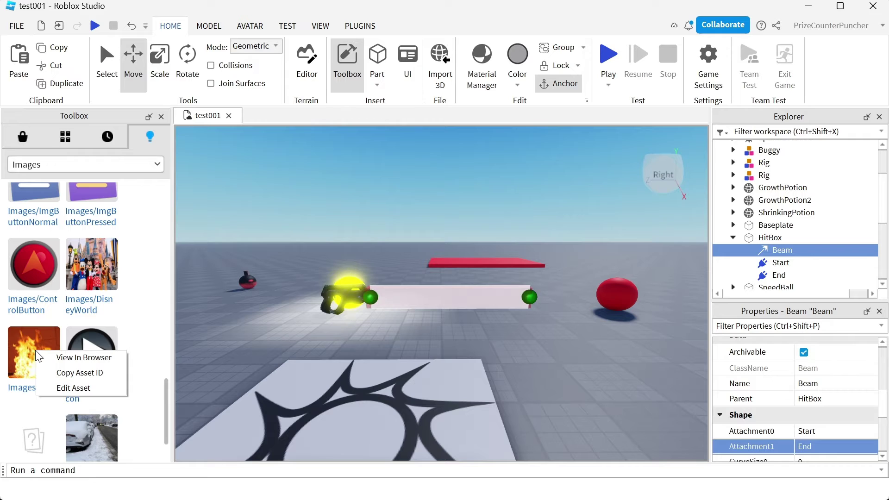
left_click(69, 373)
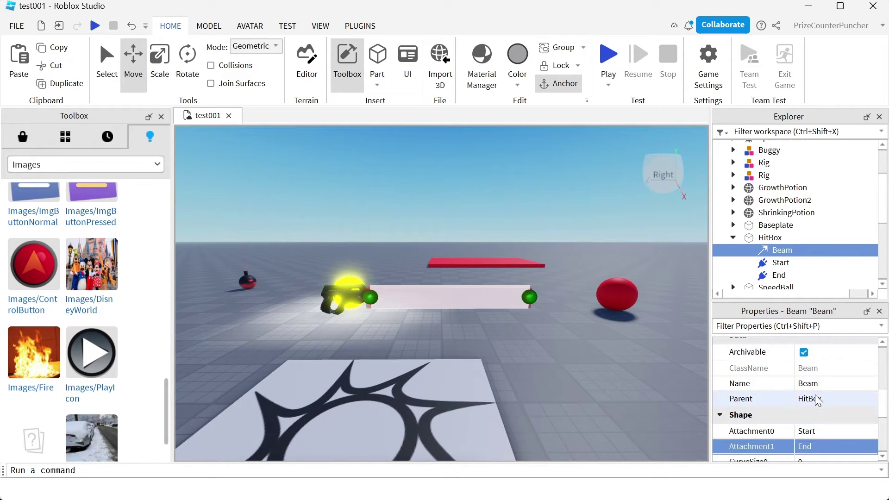
scroll(817, 401, "down", 2)
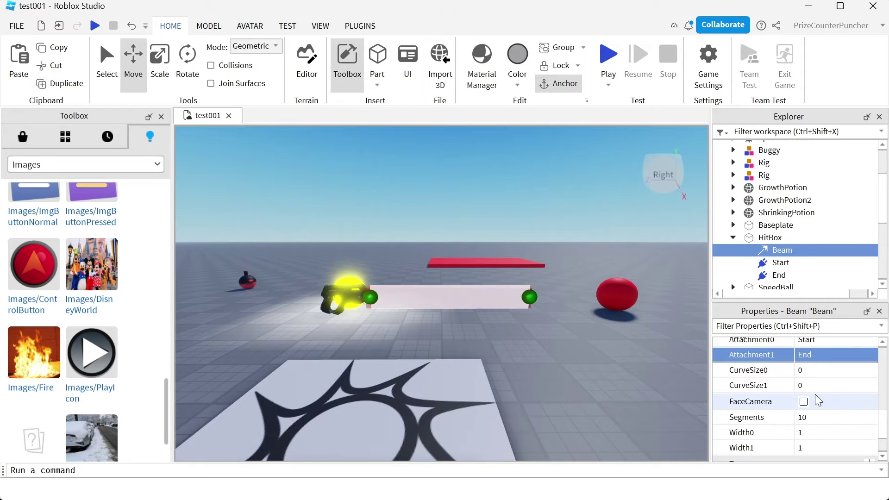
scroll(817, 401, "down", 1)
scroll(821, 417, "up", 5)
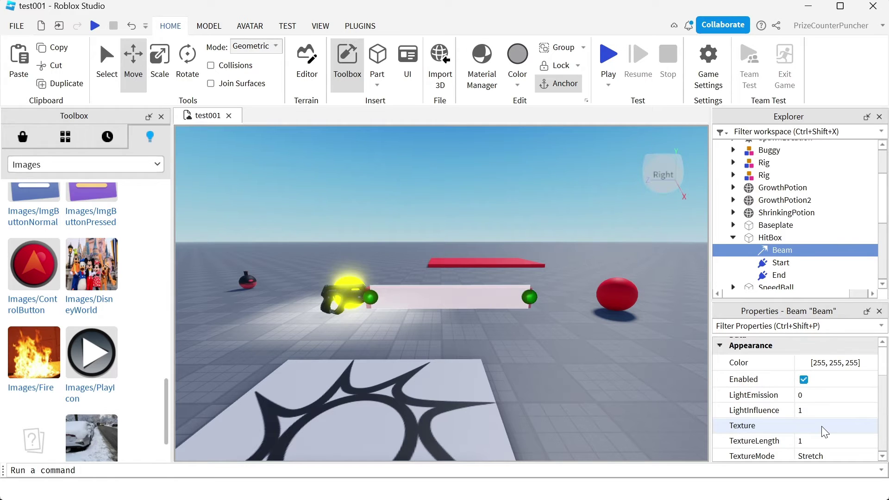
left_click(821, 426)
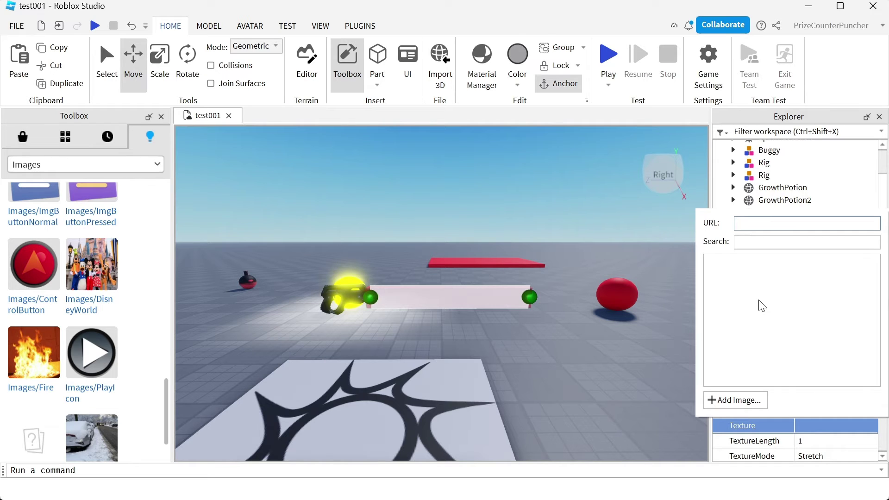
key("ctrl+v")
key("Return")
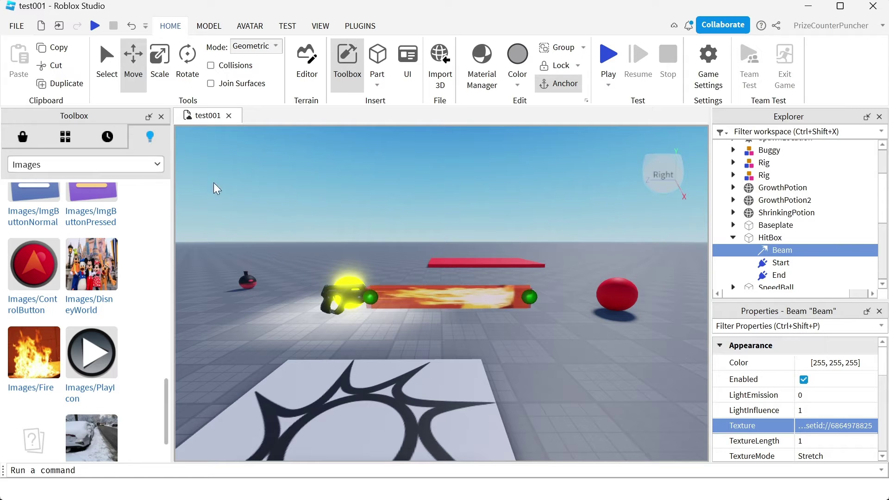
left_click(162, 119)
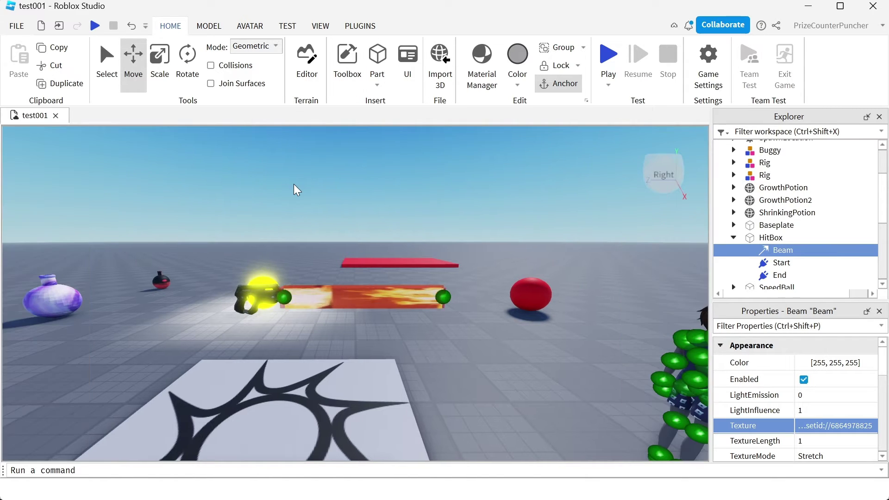
left_click(836, 427)
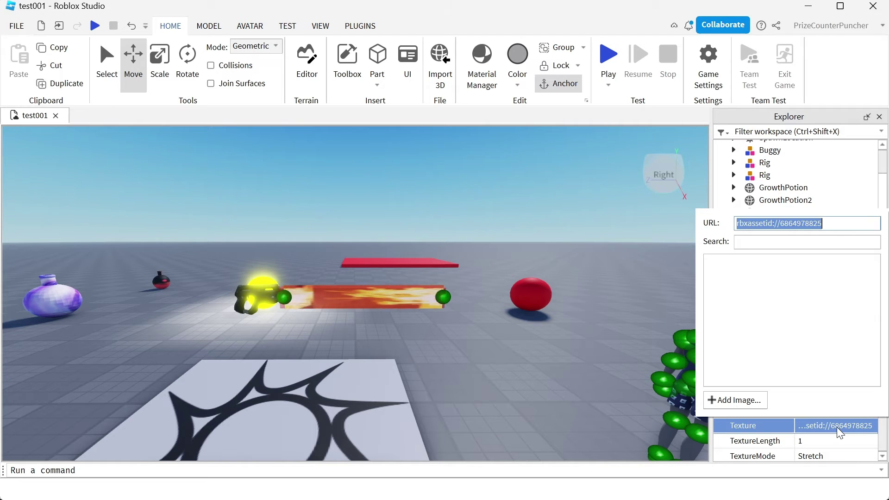
left_click(837, 226)
left_click_drag(837, 226, 780, 226)
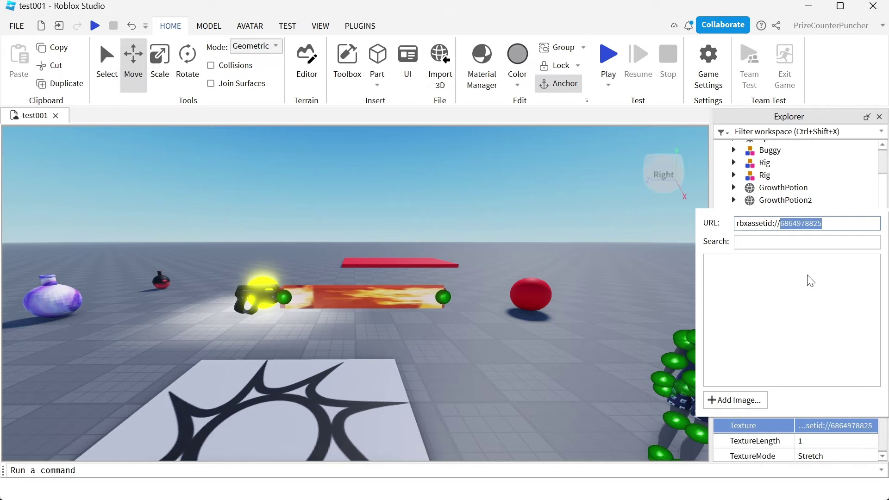
key("ctrl+v")
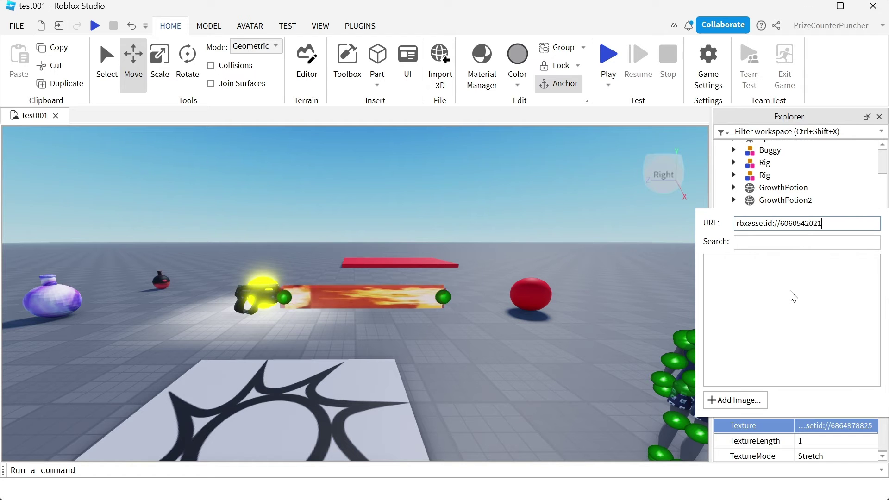
key("Return")
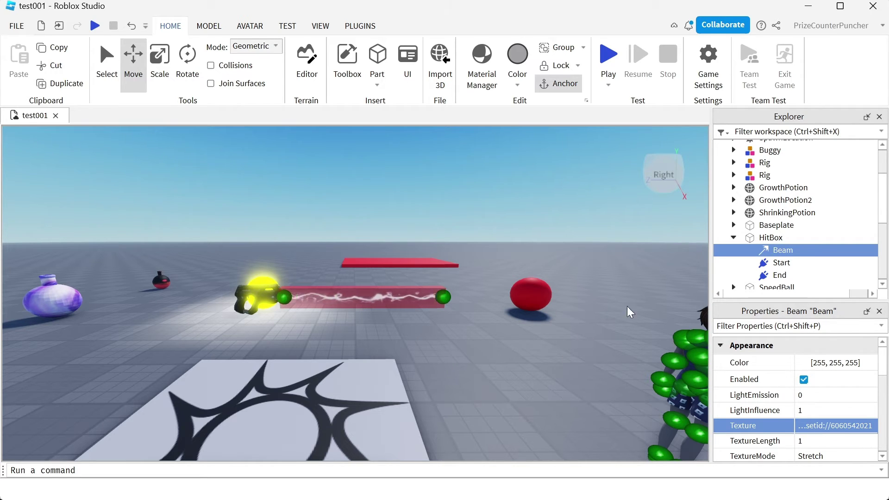
Step: Set the transparency of the HitBox part to 1 and deselect it
left_click(771, 238)
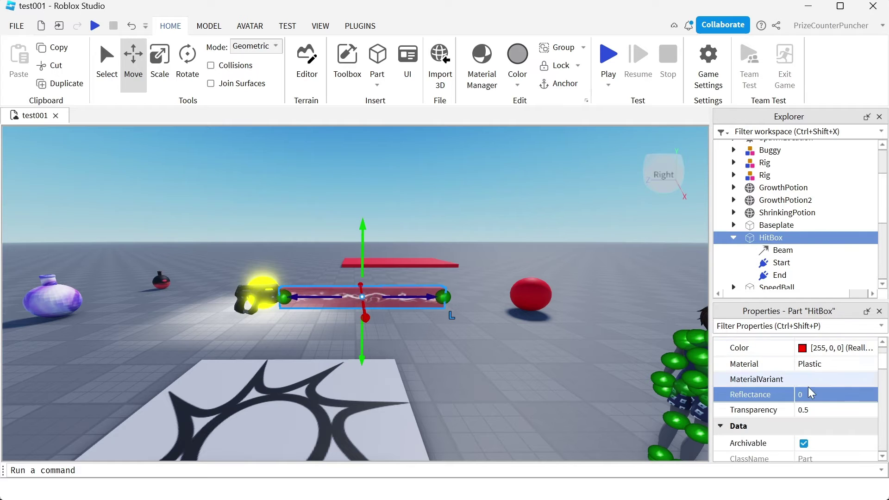
left_click(820, 410)
type("1")
key("Return")
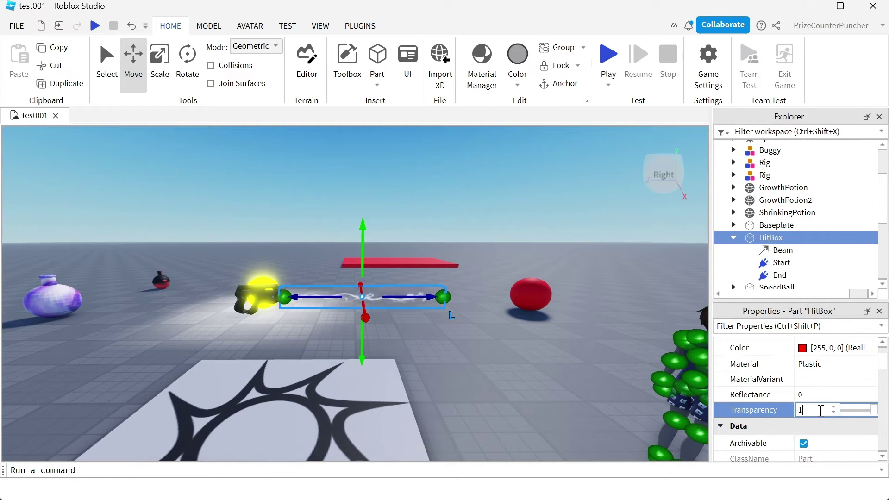
left_click(569, 367)
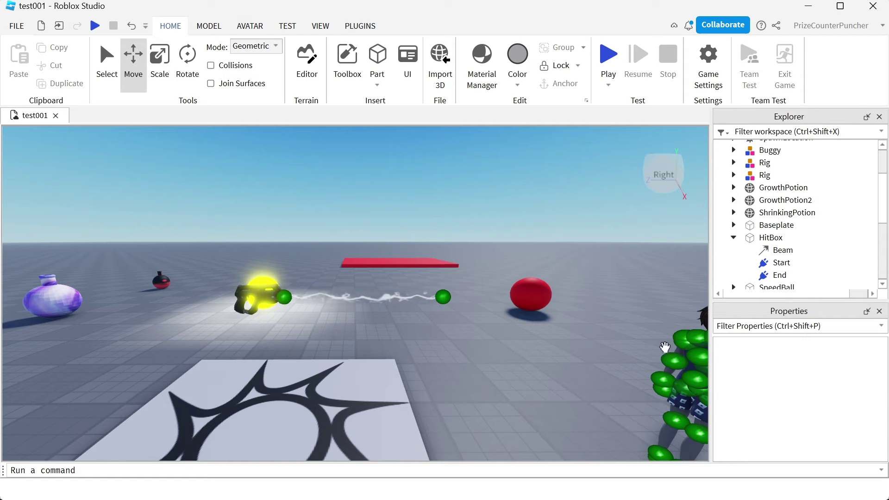
Step: Set the Beam's color to magenta with RGB 229, 30, 255
left_click(782, 251)
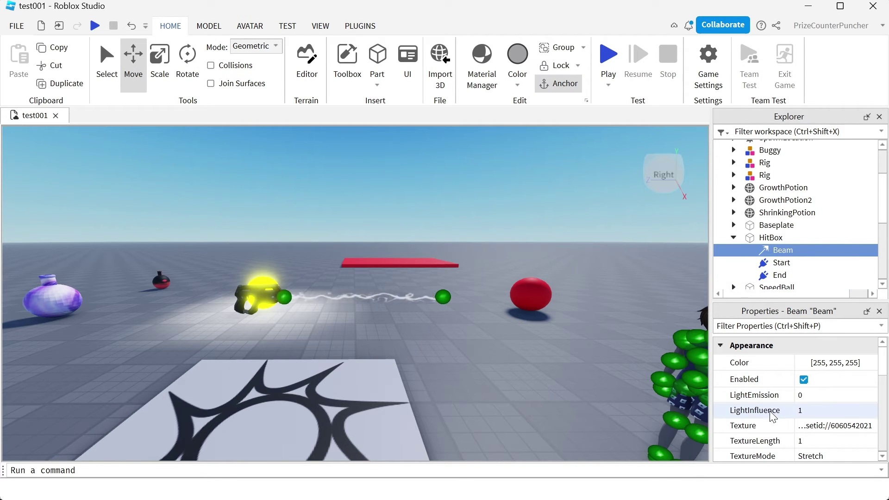
left_click(805, 368)
left_click(803, 365)
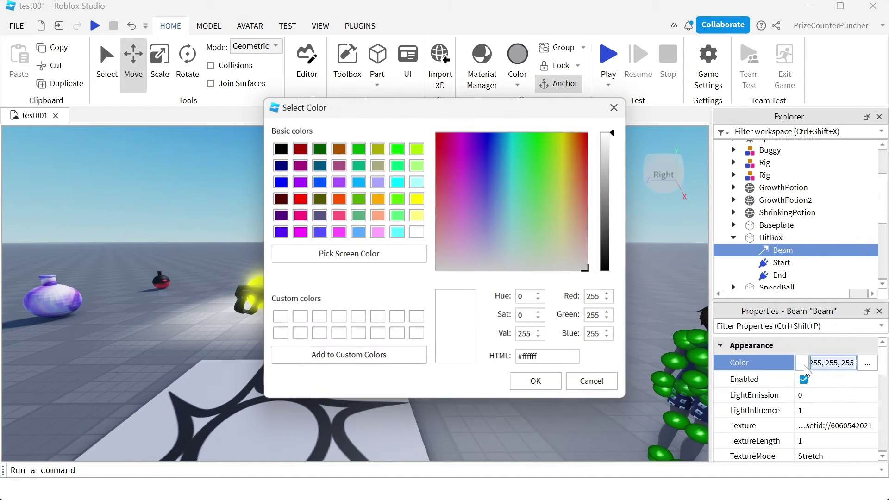
left_click(465, 149)
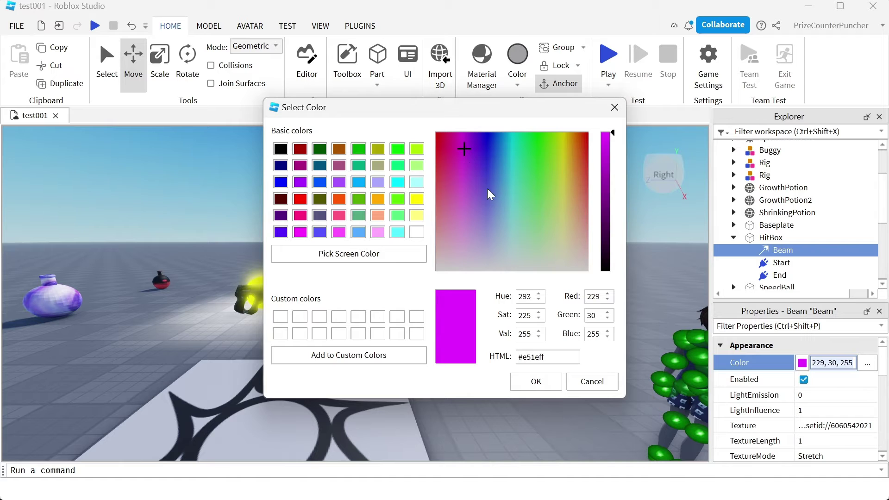
left_click(540, 386)
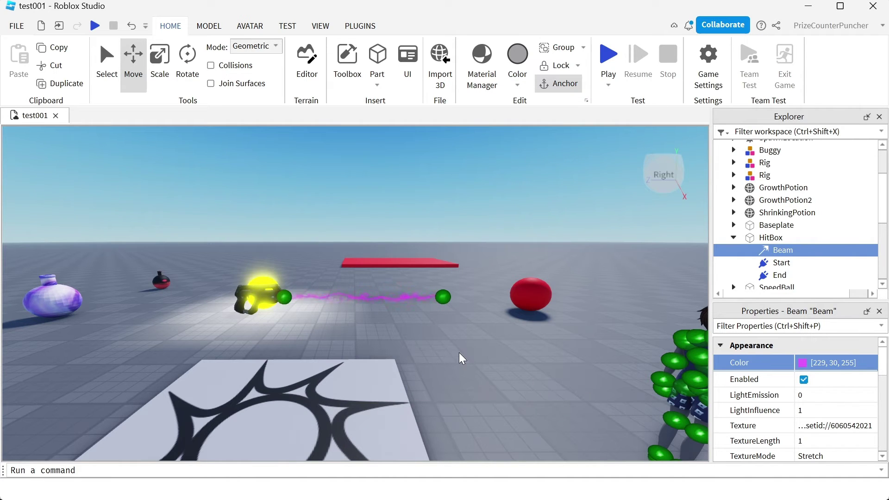
Step: Set the Beam's LightEmission to 1 and its TextureLength to 2
left_click(815, 394)
type("1")
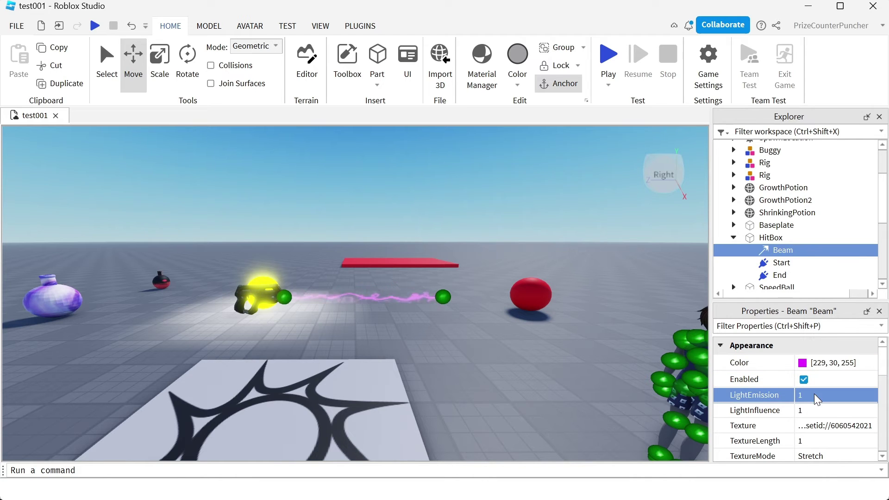
left_click(811, 442)
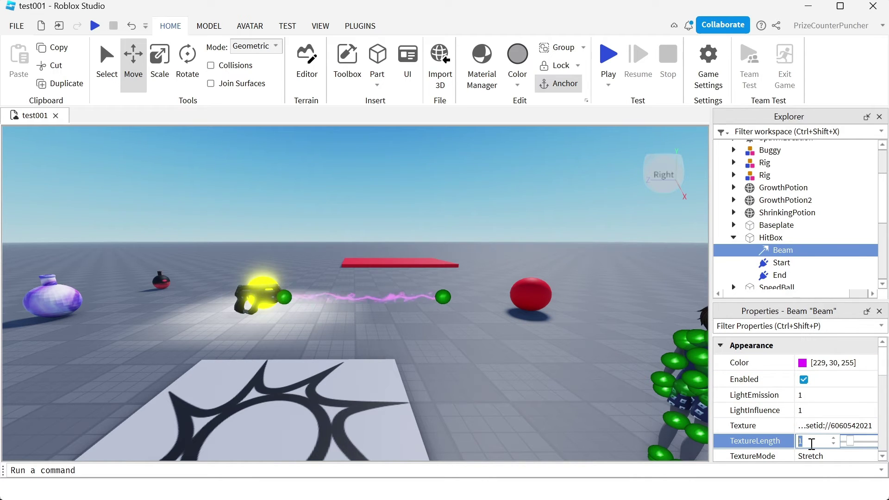
type("2")
key("Return")
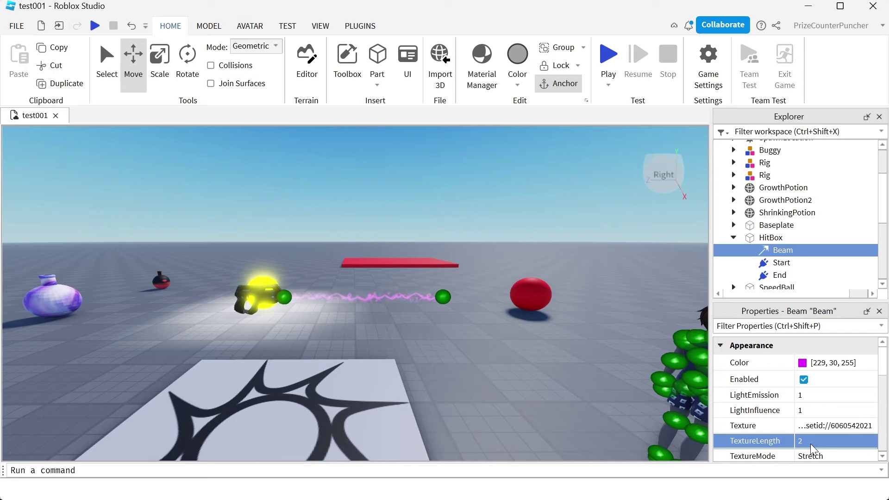
Step: Set the Beam's TextureSpeed to 4 and its Transparency to 0
scroll(814, 440, "down", 3)
left_click(815, 426)
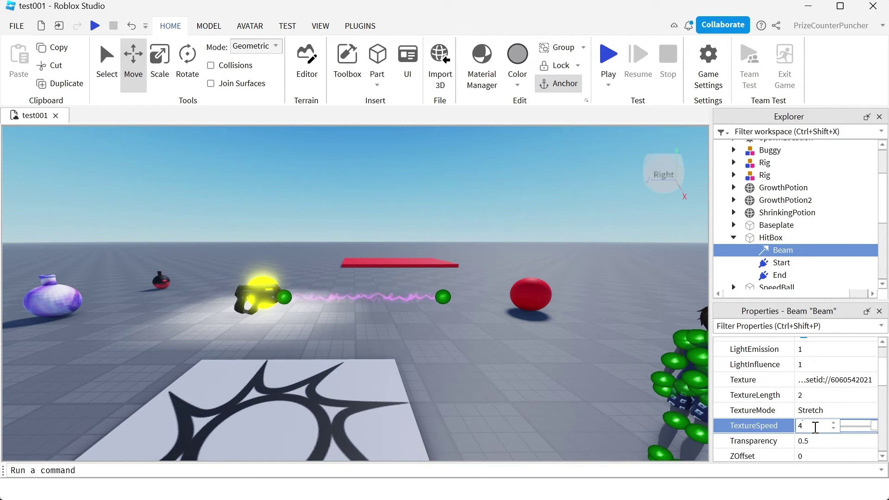
key("Return")
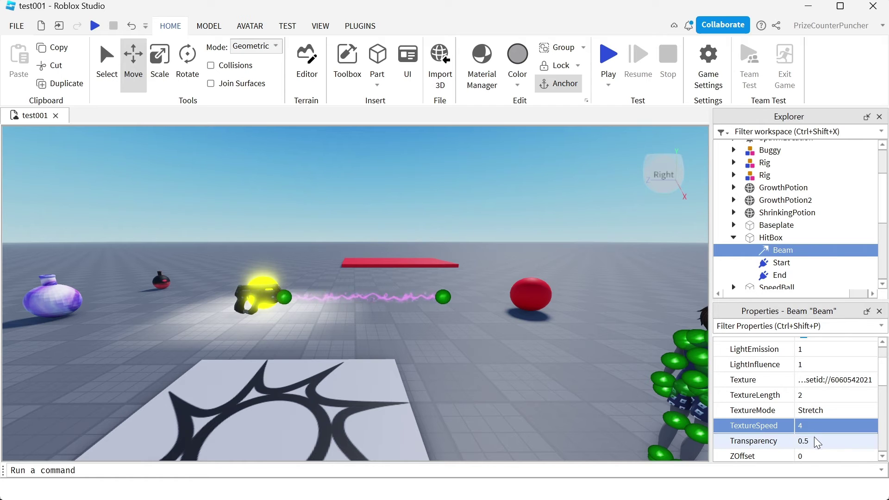
left_click(816, 441)
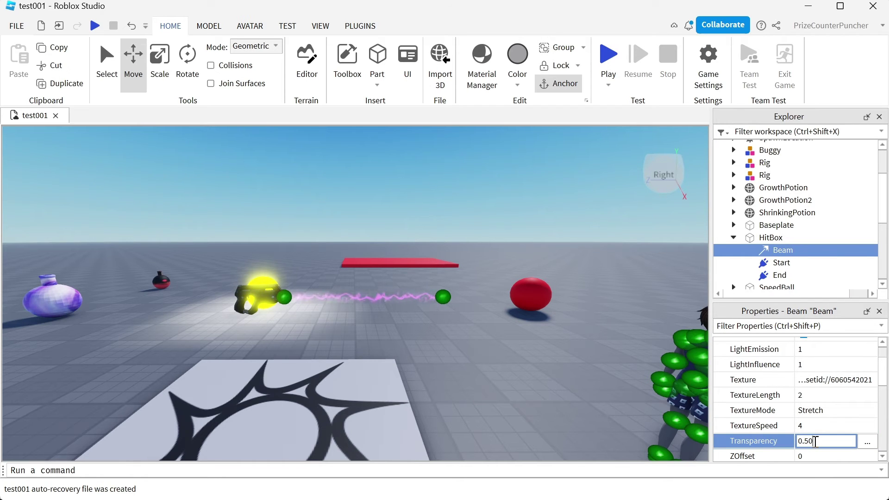
key("Return")
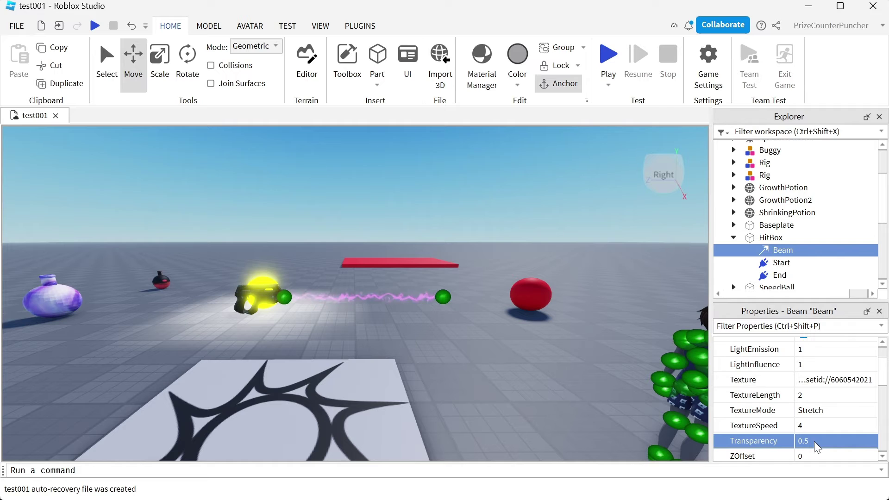
left_click(815, 441)
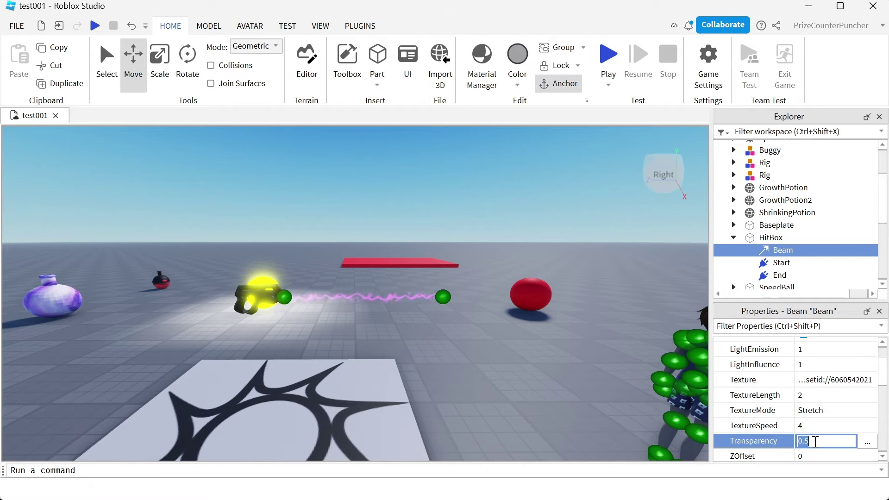
type("0")
key("Return")
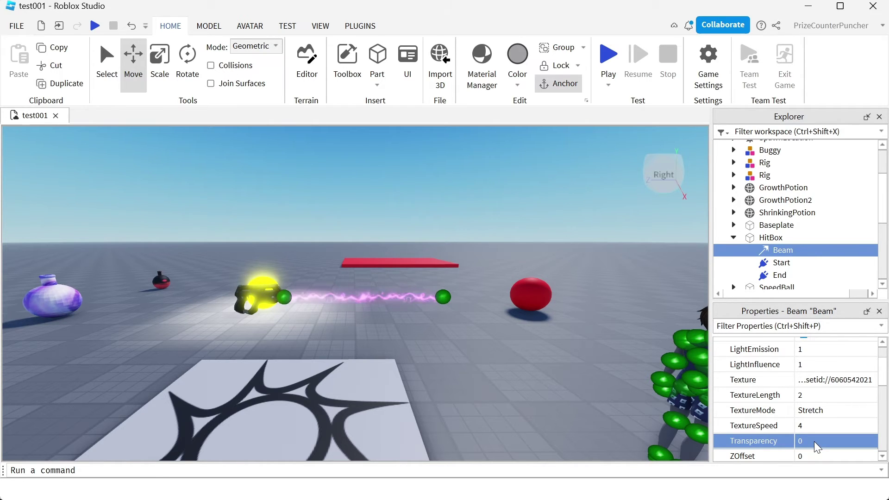
Step: Enable FaceCamera for the Beam and set its Width0 to 2
scroll(820, 436, "up", 5)
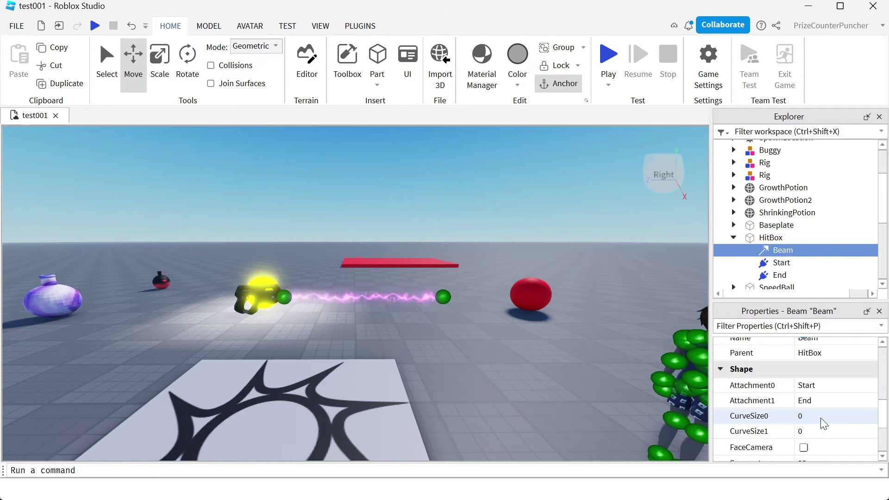
left_click(803, 448)
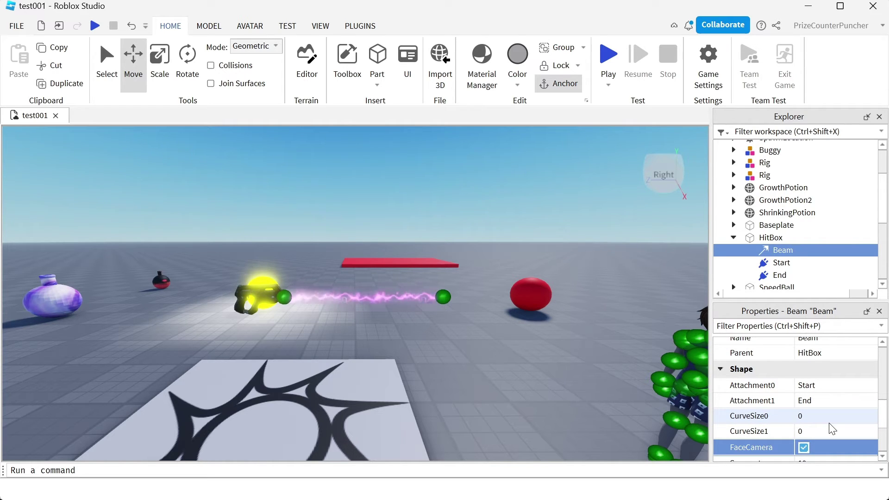
scroll(829, 432, "down", 3)
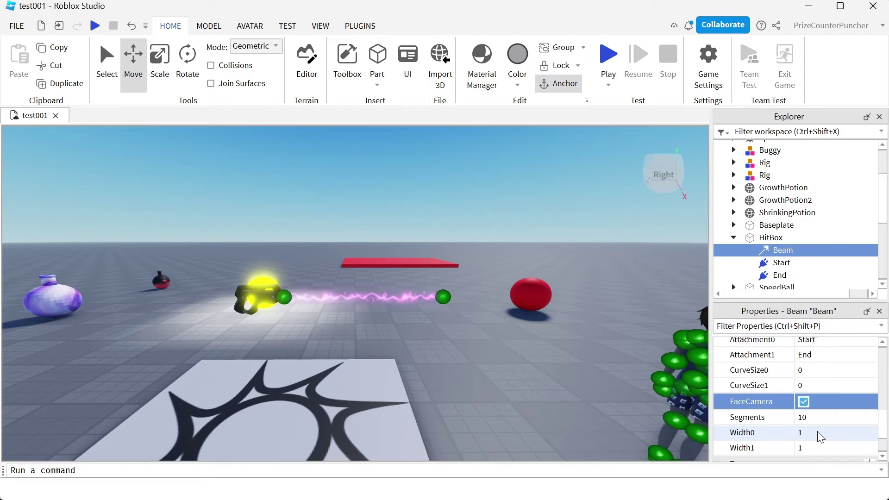
left_click(819, 433)
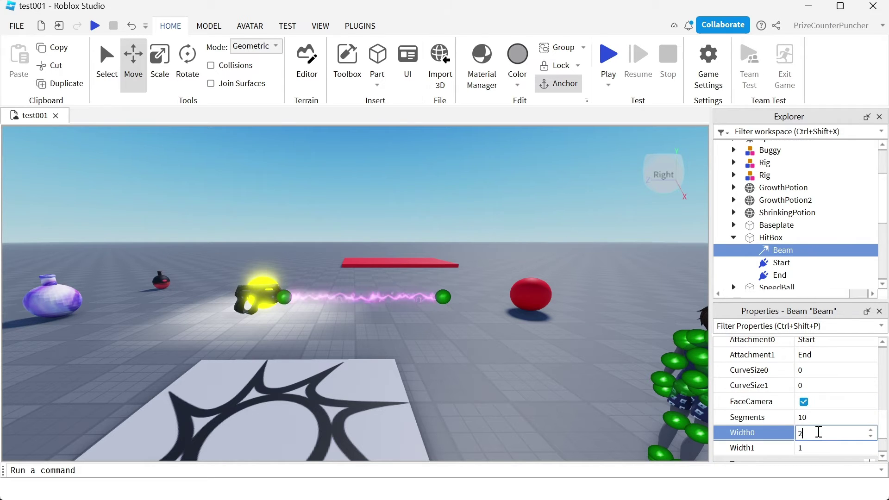
key("Return")
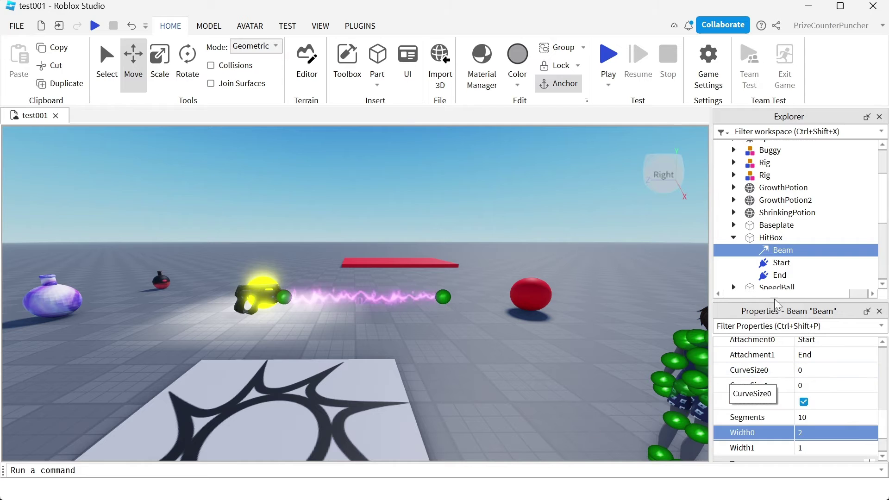
Step: Move the HitBox part into the LaserGun tool and join it to the Handle with a Weld constraint
left_click(735, 238)
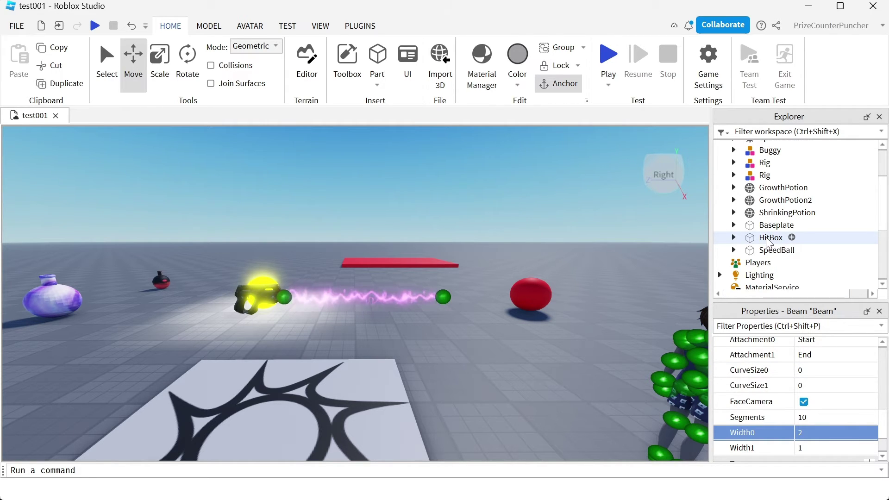
left_click_drag(768, 242, 782, 201)
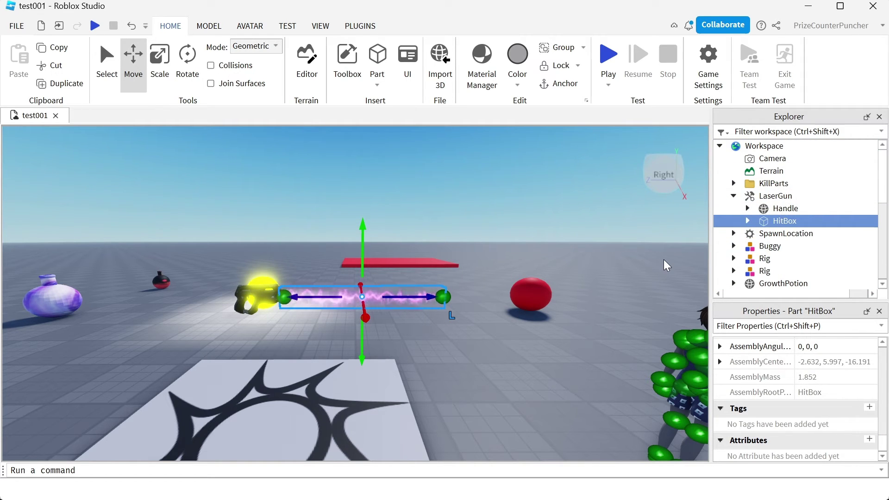
mouse_move(795, 215)
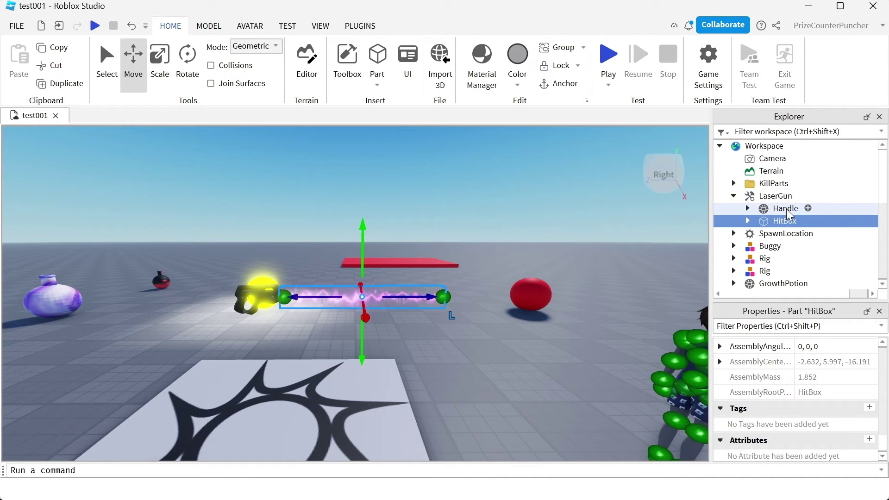
left_click(788, 209)
left_click(788, 220, "ctrl")
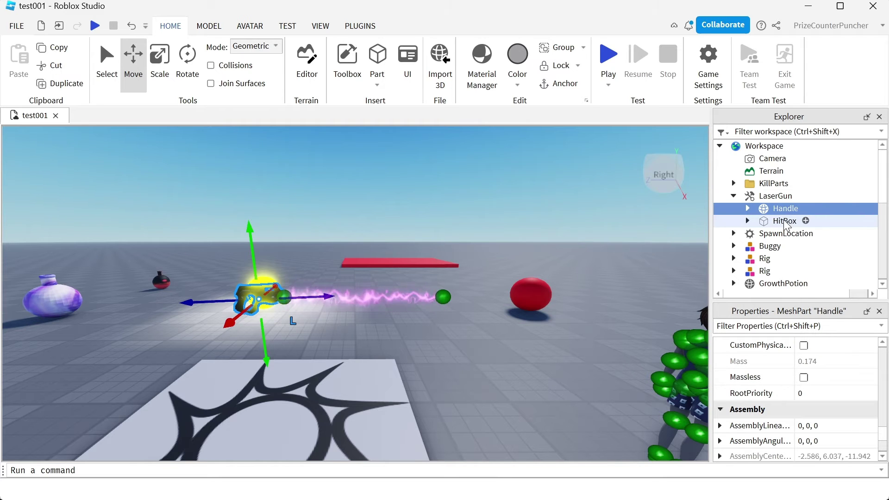
left_click(209, 26)
left_click(735, 95)
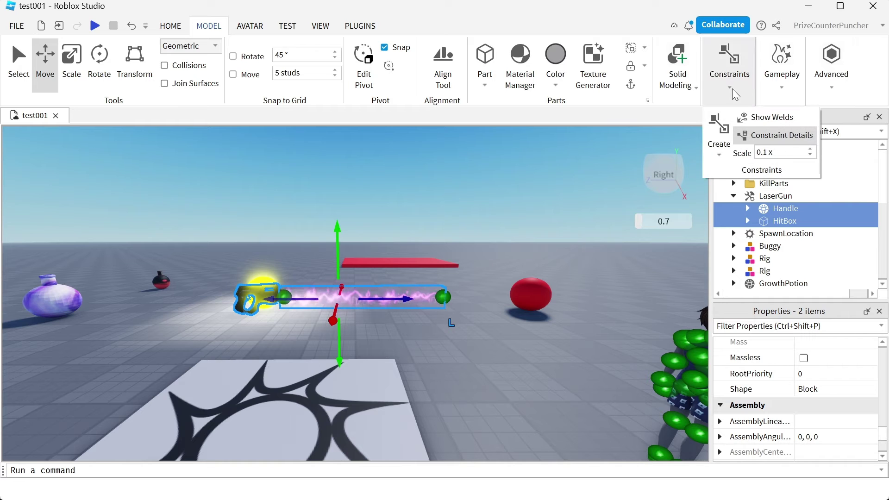
left_click(722, 157)
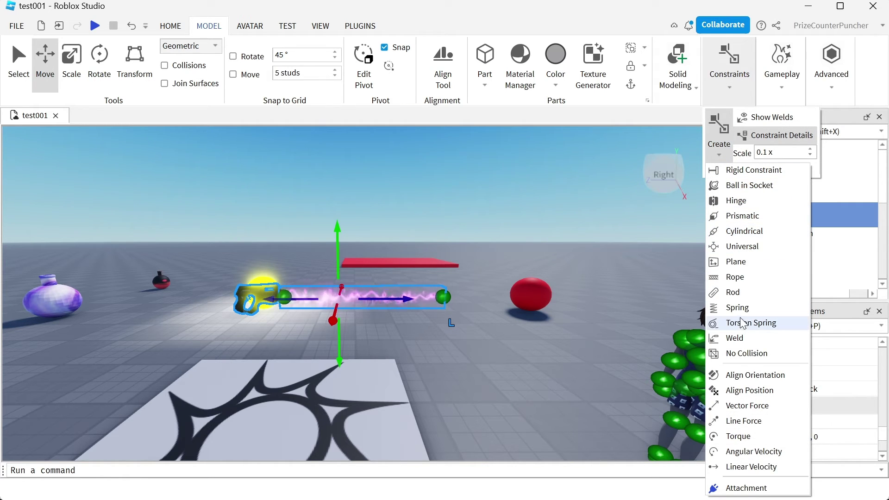
left_click(740, 338)
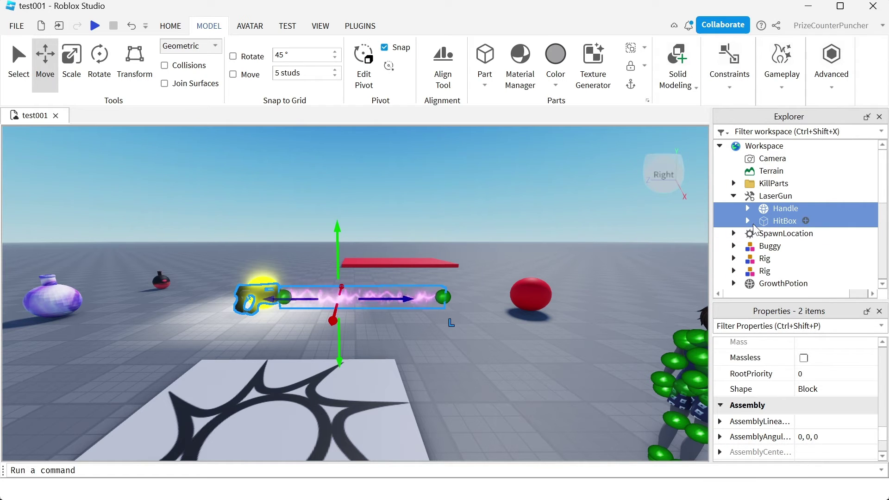
Step: Inspect the parts linked by the WeldConstraint under HitBox, and move the LaserGun tool from Workspace into StarterPack
mouse_move(788, 224)
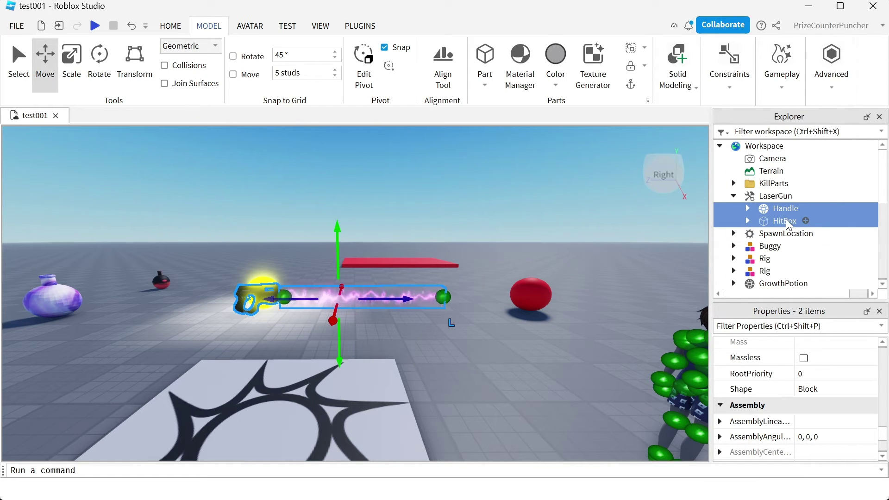
left_click(747, 208)
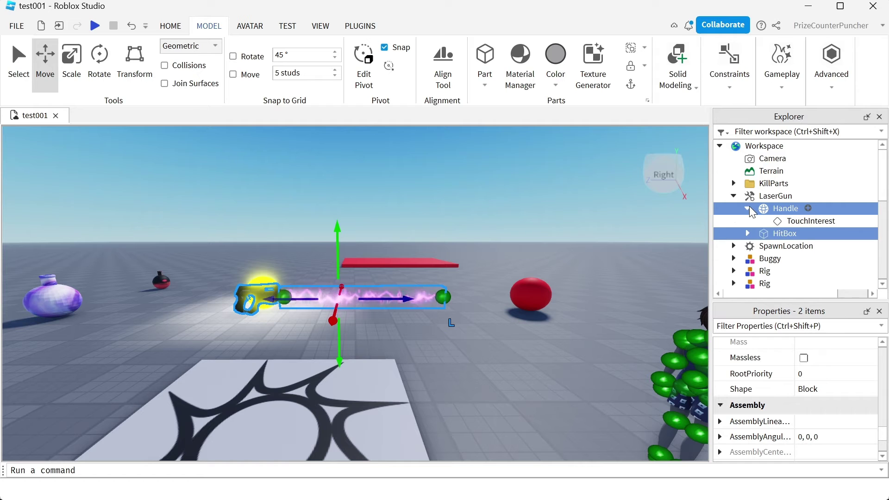
left_click(748, 233)
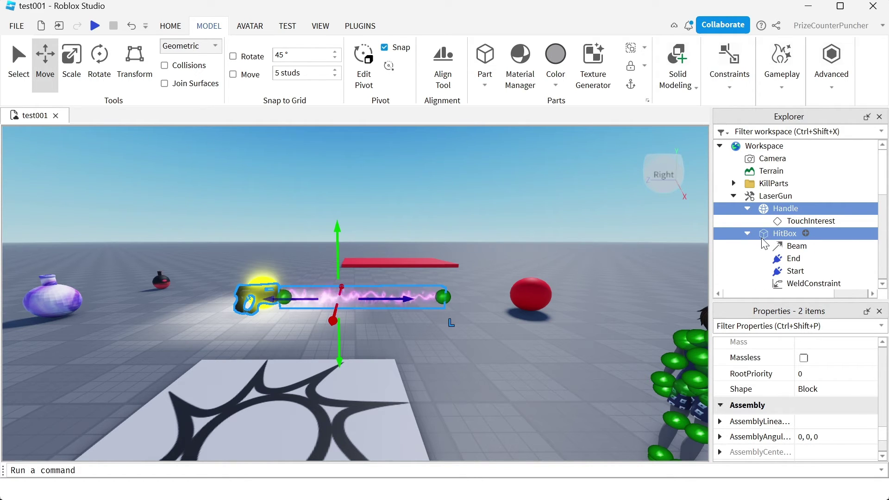
left_click(808, 284)
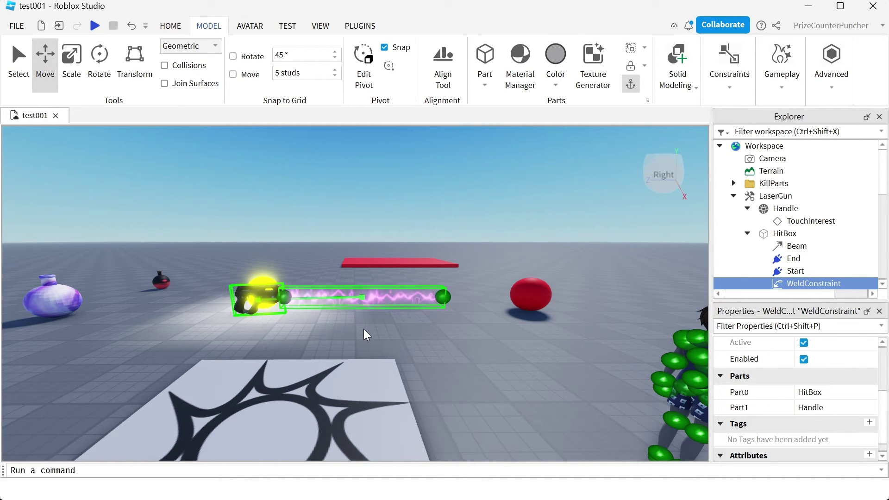
left_click(734, 196)
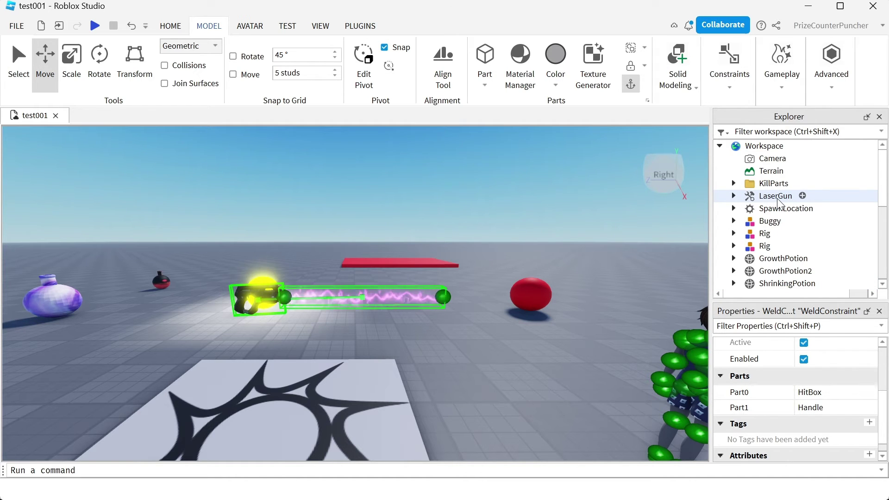
left_click_drag(779, 202, 807, 242)
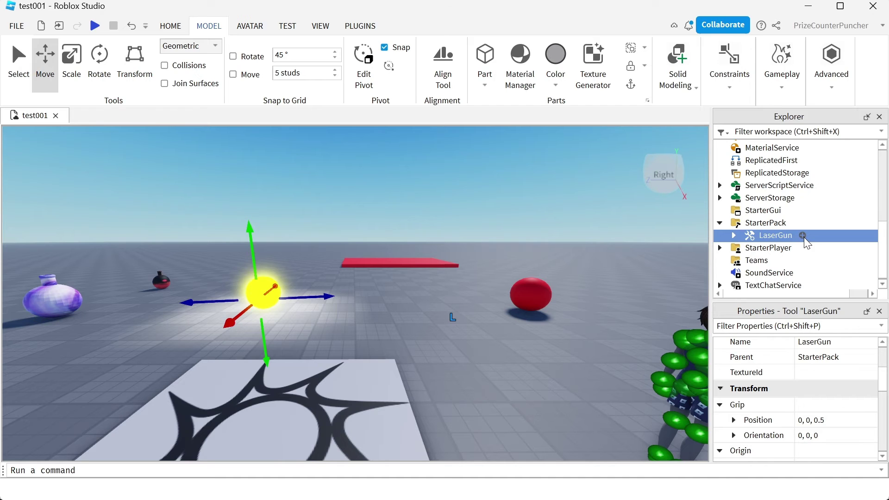
Step: Add a Script to the LaserGun tool and move it inside the HitBox part
left_click(802, 235)
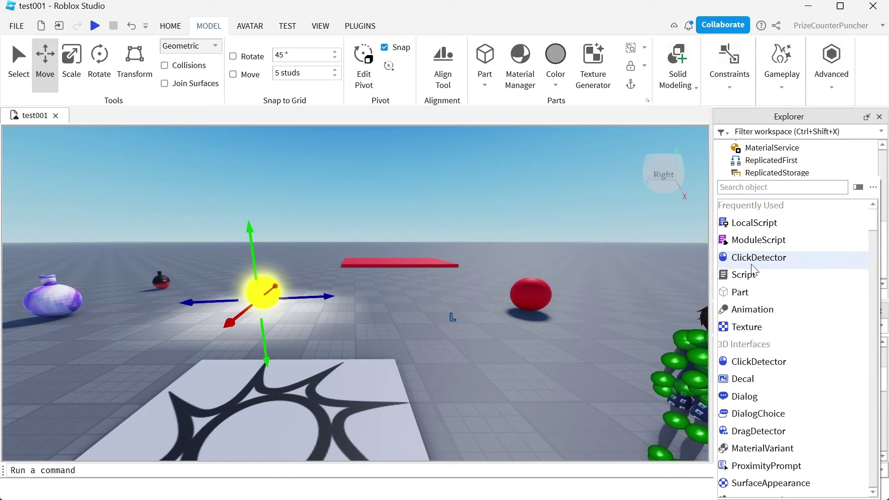
left_click(746, 275)
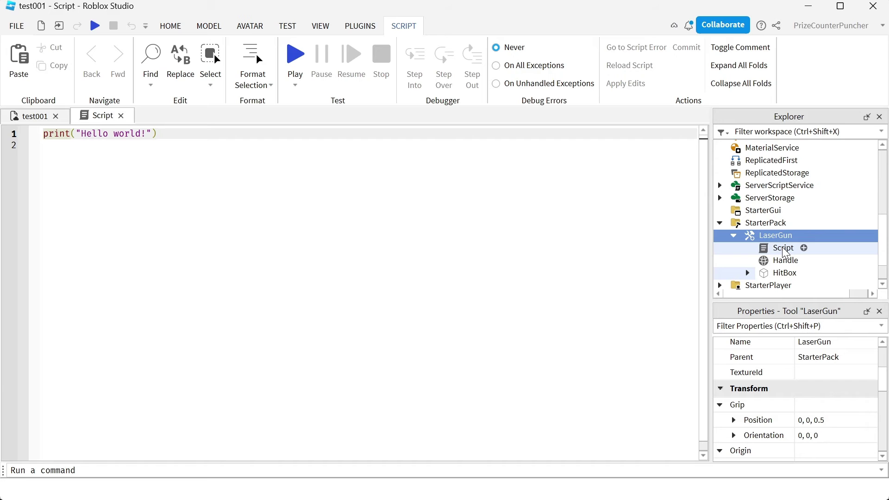
mouse_move(784, 252)
left_mouse_down()
mouse_move(791, 277)
mouse_move(794, 260)
left_mouse_up()
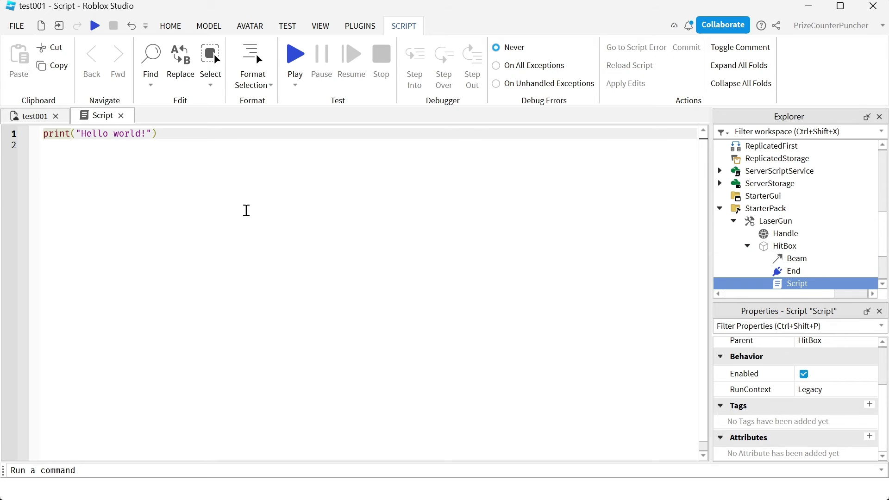
Step: Replace the script's default code with an onTouch function that sets a touching Humanoid's Health to 0, connected to part.Touched
left_click(148, 200)
key("ctrl+a")
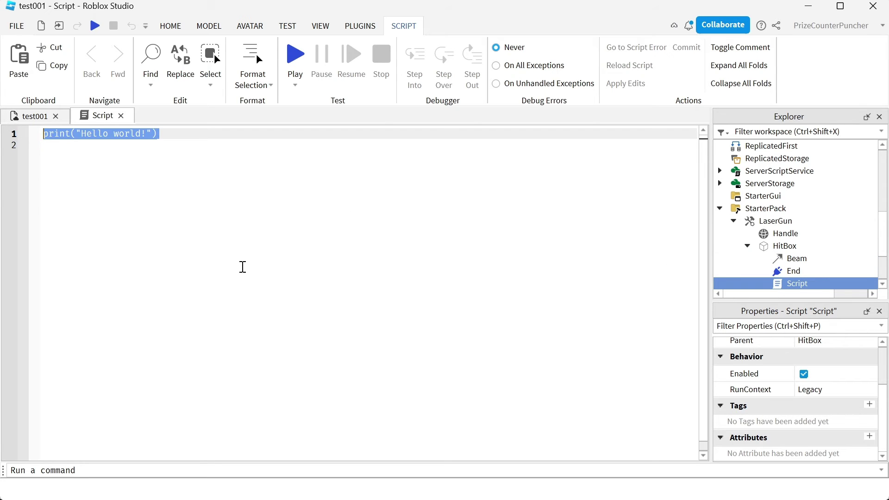
type("local part = script.Parent  local function onTouch(otherPart) \tlocal humanoid = otherPart.Parent:FindFirstChildWhichIsA(\"Humanoid\") \tif humanoid then \t\thumanoid.Health = 0 \tend end  part.Touched:Connect(onTouch)")
Step: Review the HitBox script, examining its part.Touched connection and the line that sets the humanoid's health
left_click_drag(265, 295, 26, 126)
left_click(254, 271)
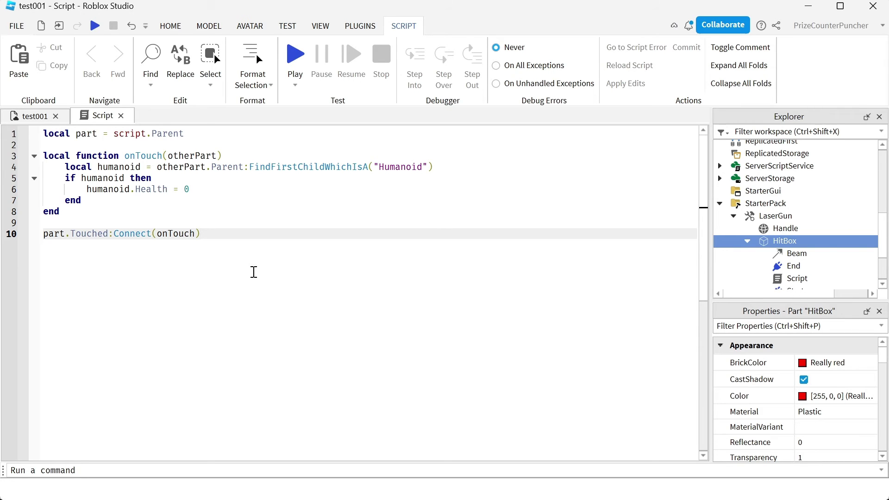
left_click_drag(216, 234, 35, 235)
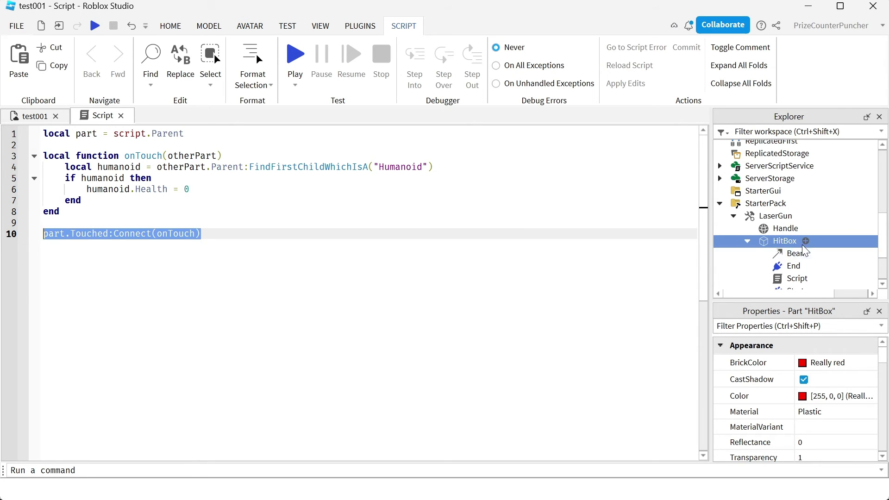
mouse_move(789, 247)
left_click_drag(202, 191, 175, 216)
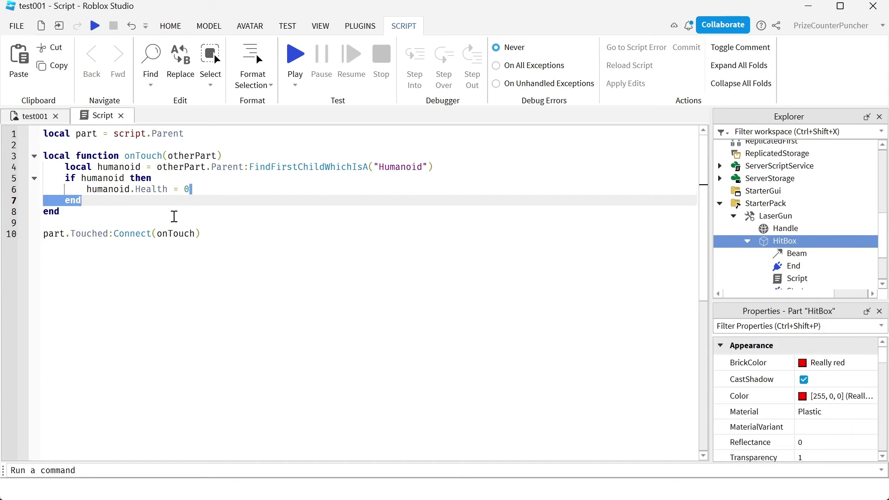
left_click(256, 232)
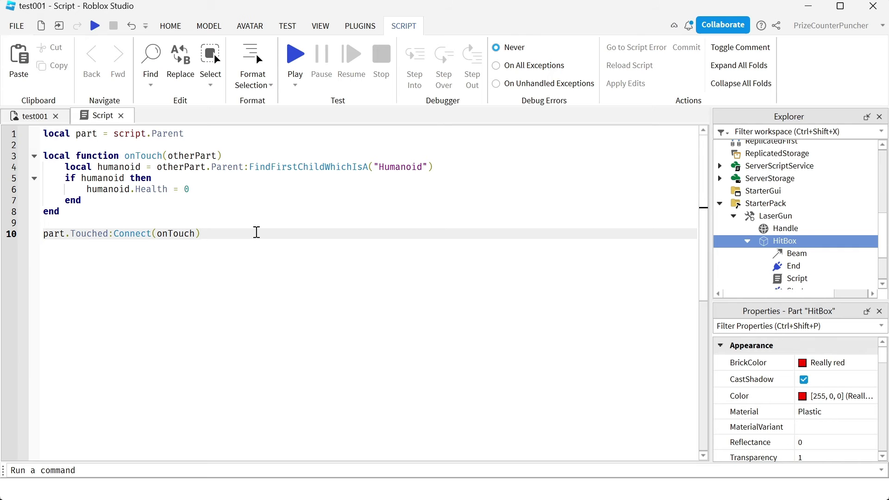
Step: Playtest the game with the LaserGun equipped, aim its beam at the rigs to check the kill script, and stop the test
left_click(295, 56)
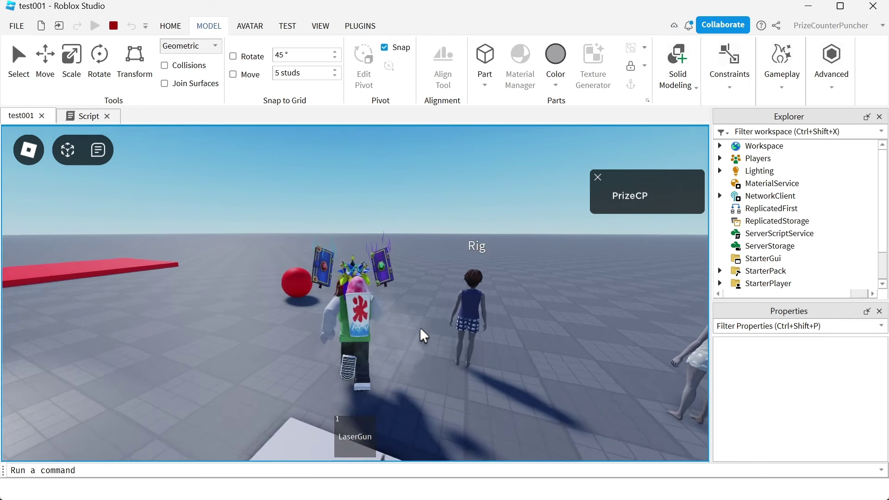
key("1")
left_click(422, 337)
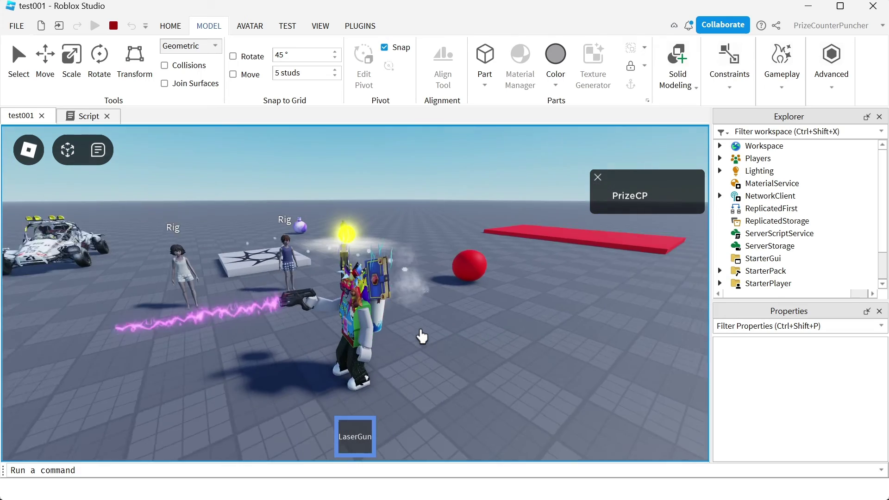
key("s")
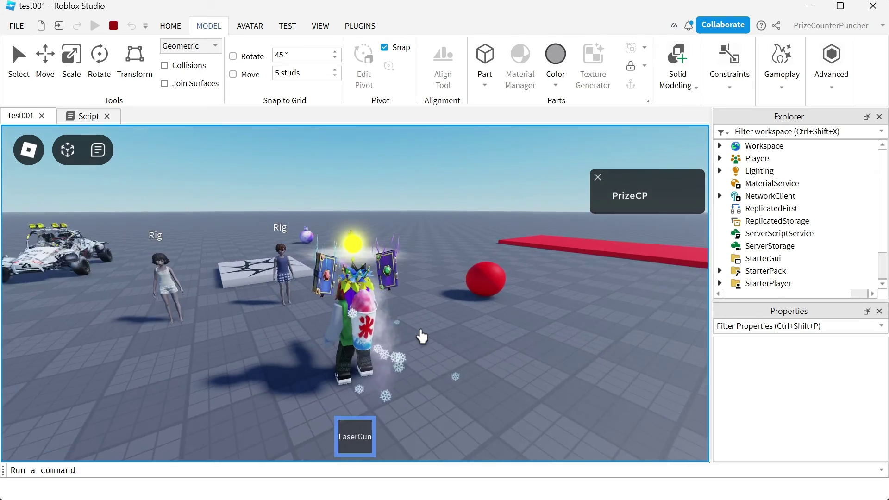
left_click(422, 337)
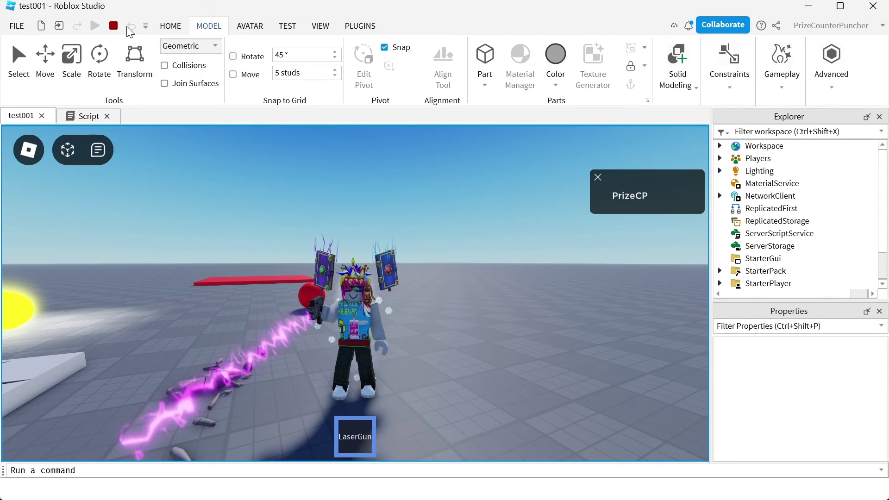
key("shift+F5")
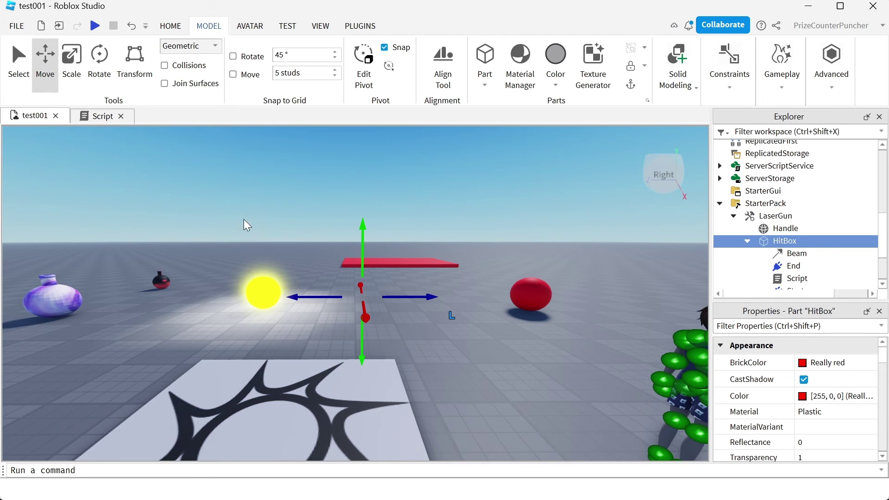
Step: In the HitBox script, replace the humanoid.Health = 0 line inside onTouch with humanoid:TakeDamage(1)
left_click(99, 116)
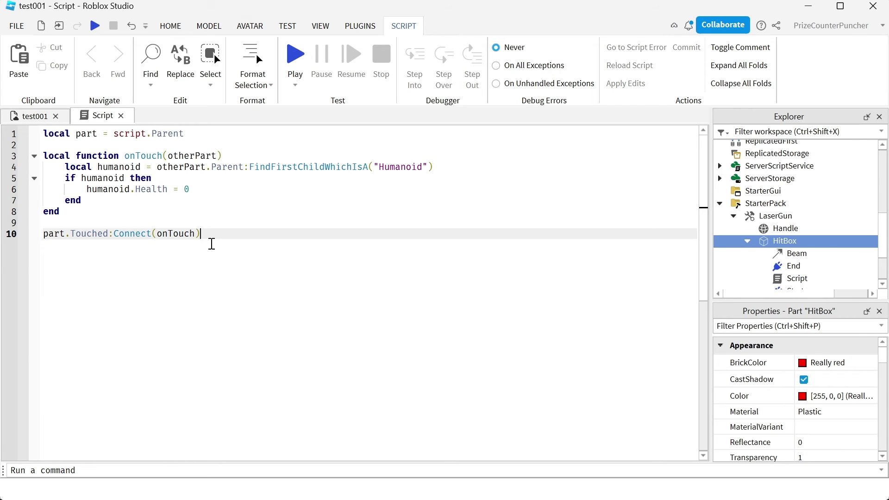
left_click(201, 190)
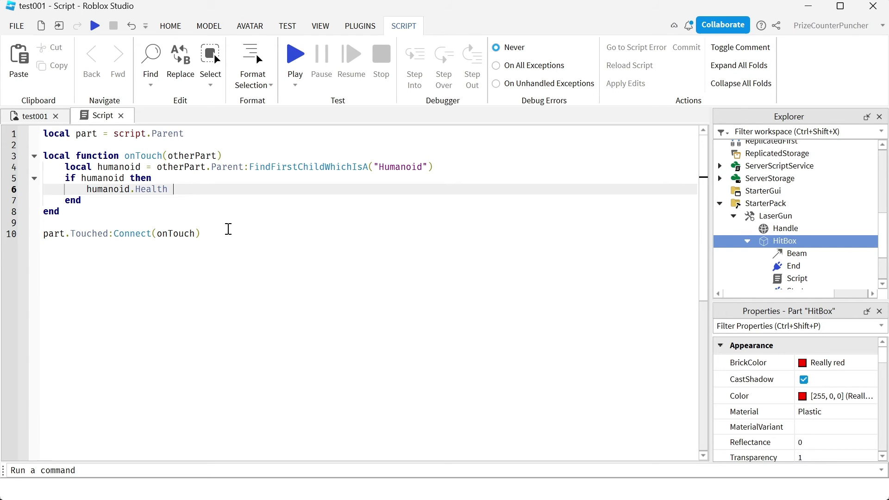
key("BackSpace")
key("BackSpace")
key("BackSpace")
key("BackSpace")
key("BackSpace")
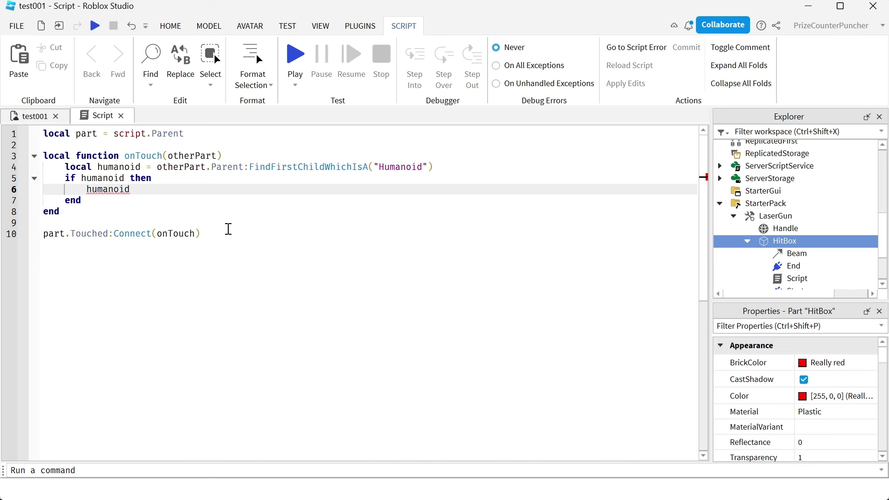
type(":TakeDamage")
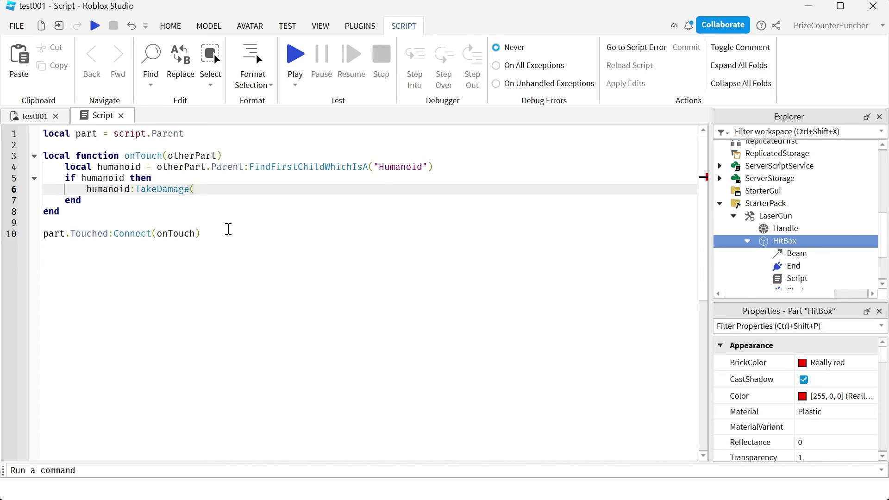
type("(")
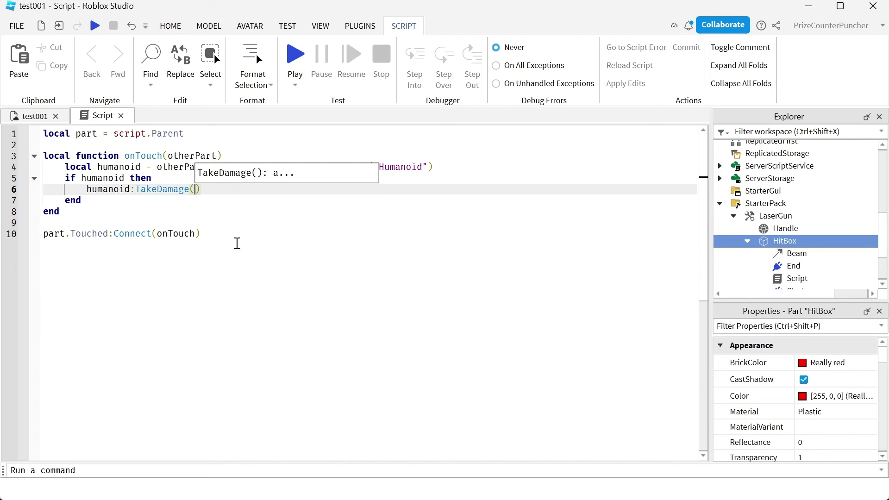
type("1")
left_click(249, 270)
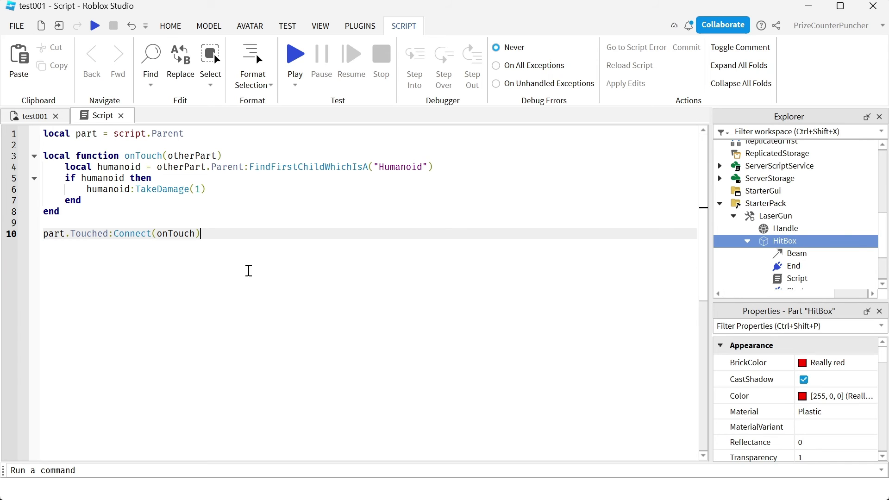
left_click_drag(189, 212, 39, 156)
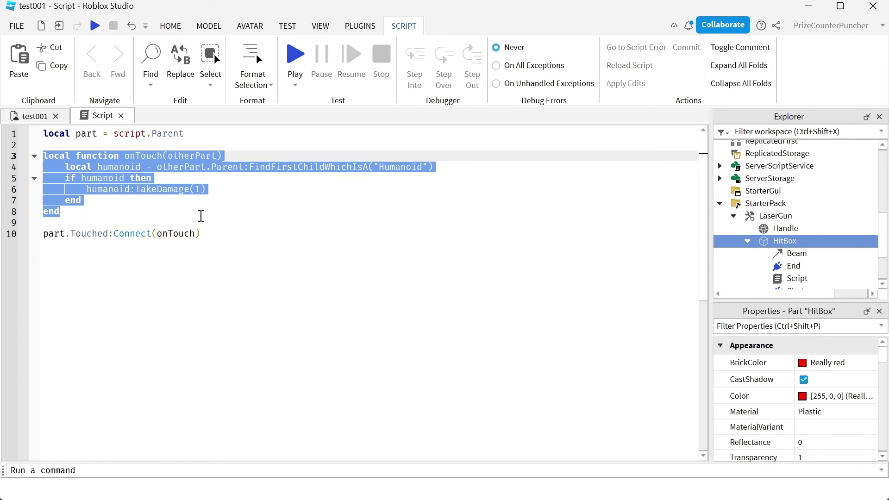
left_click(201, 217)
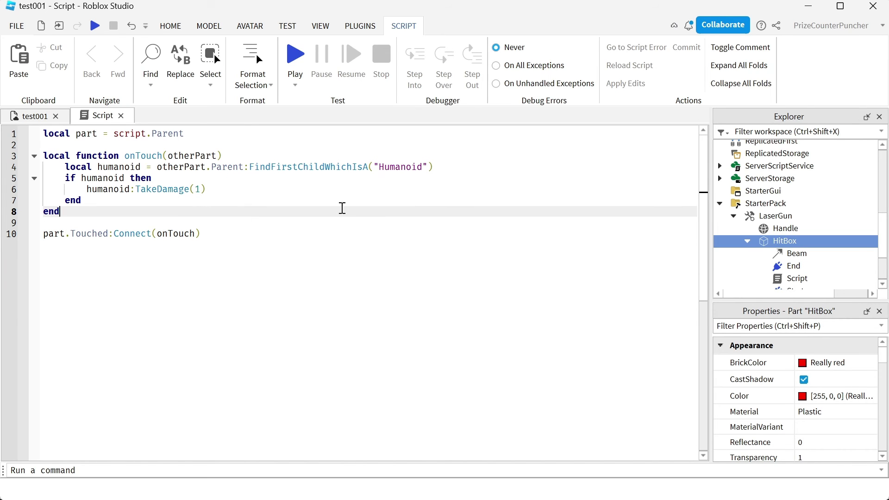
Step: Playtest again with the LaserGun equipped, sweep the beam across both rigs to check the gradual damage, and end the test
left_click(298, 60)
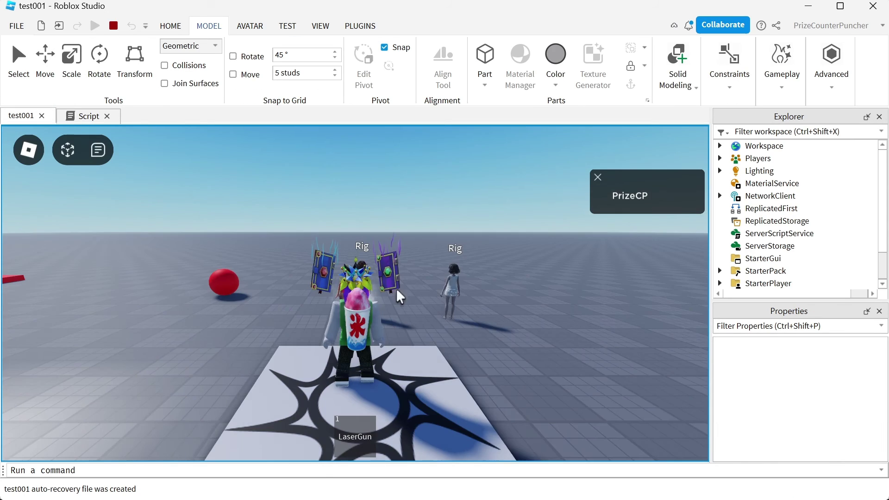
key("w")
right_click_drag(399, 312, 401, 315)
key("1")
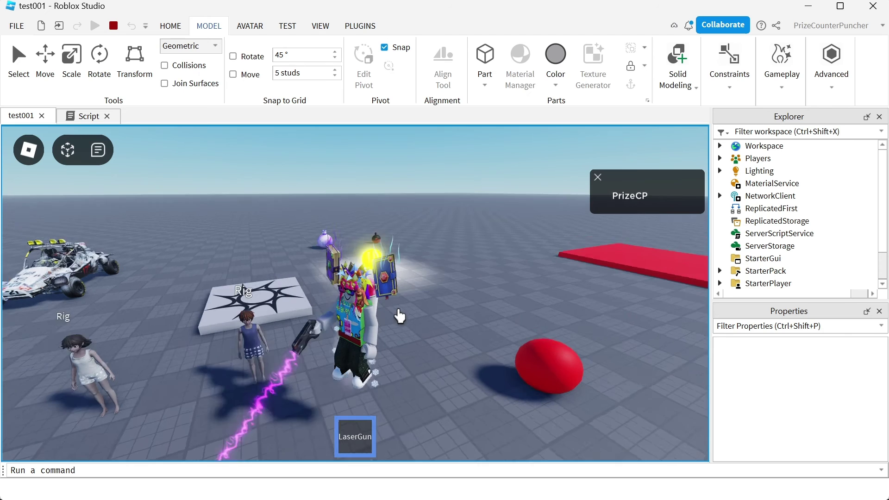
right_click_drag(399, 316, 399, 316)
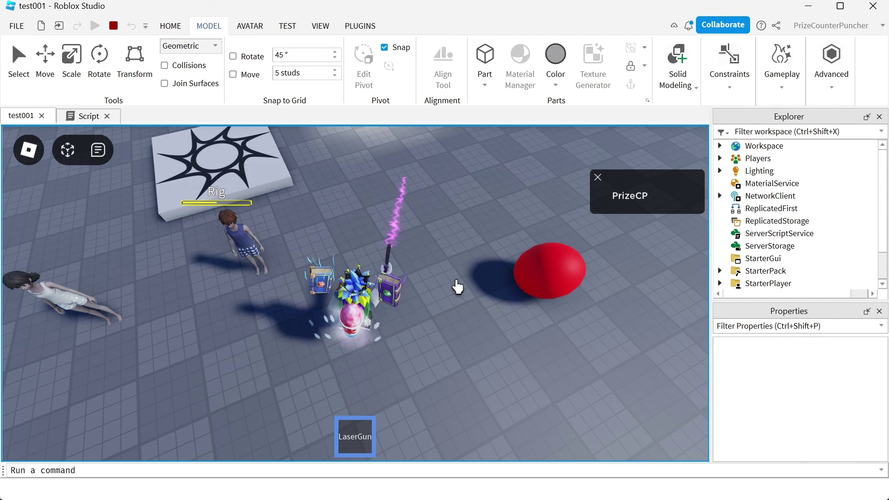
right_click_drag(457, 287, 457, 287)
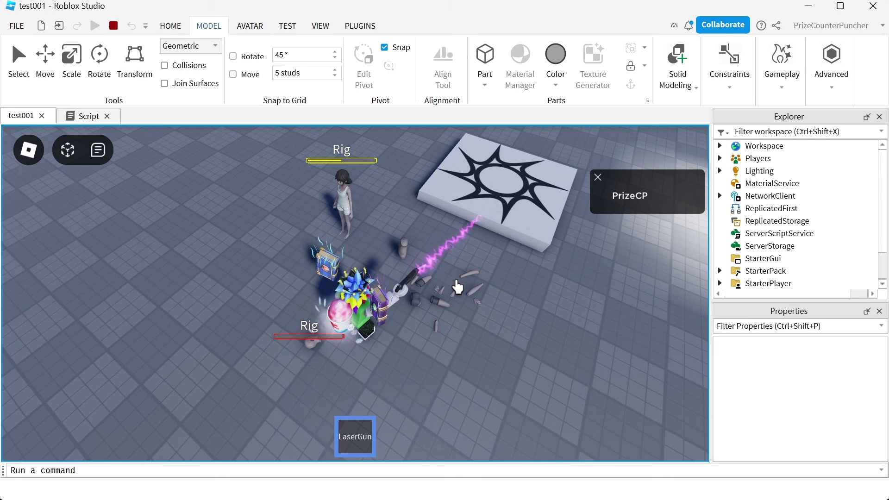
right_click_drag(458, 287, 457, 287)
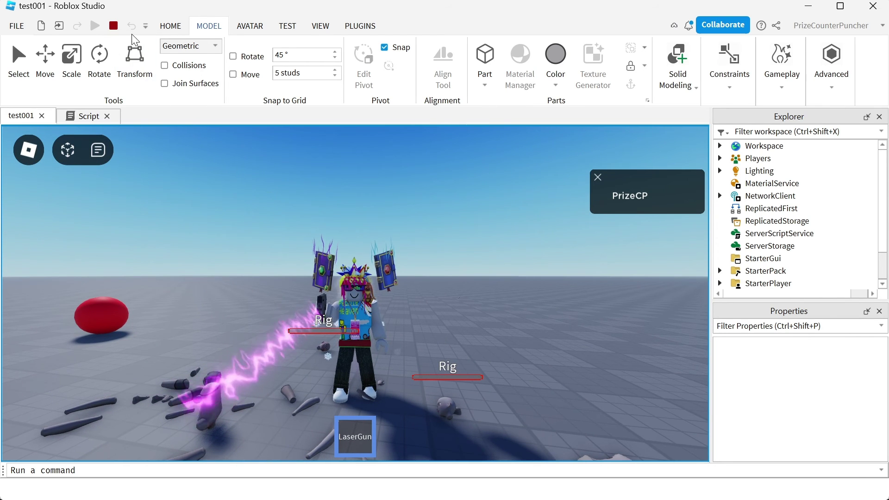
left_click(113, 25)
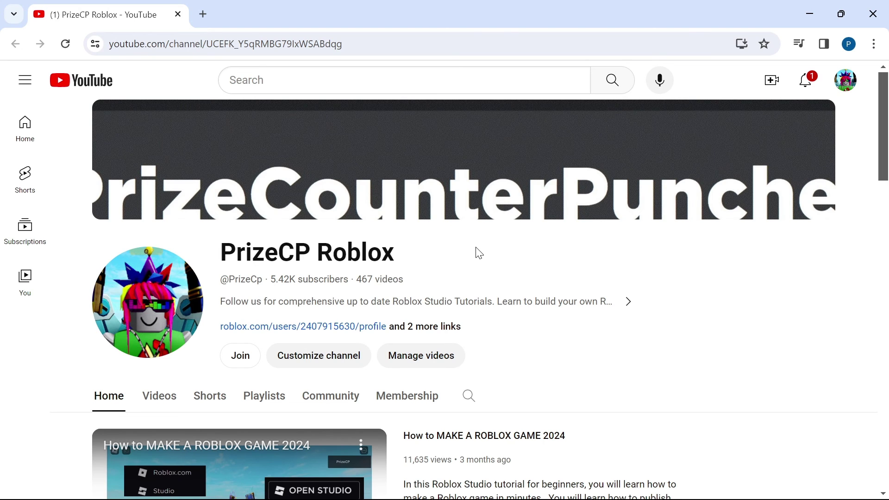
Step: On the PrizeCP Roblox YouTube channel, open the full "Roblox Tools and Weapons | All You Need to Know" playlist from the How-To Series
left_click_drag(220, 253, 438, 258)
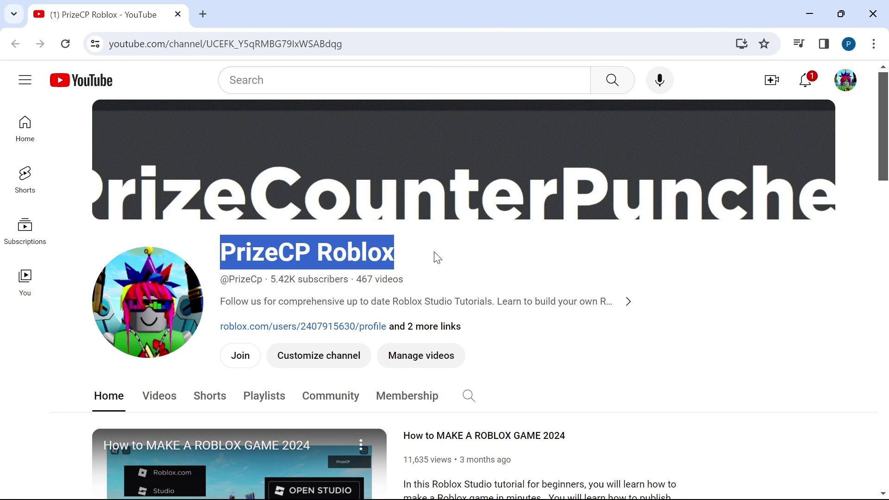
scroll(438, 258, "down", 13)
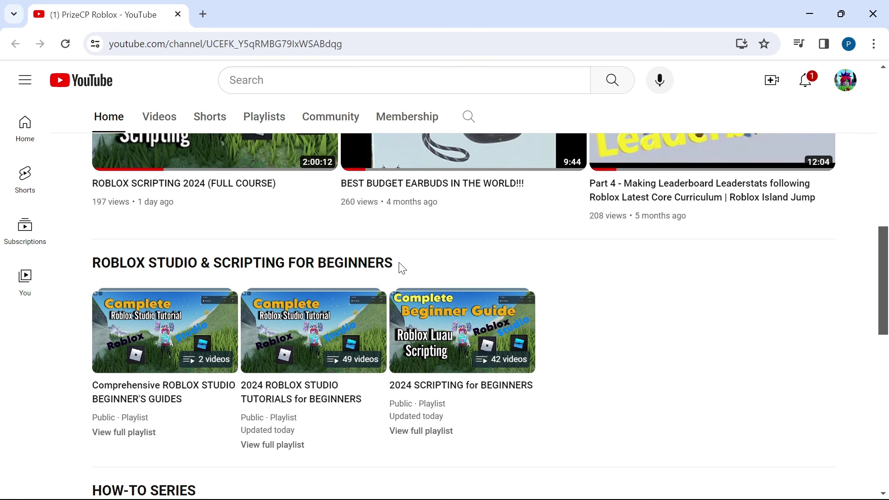
scroll(401, 268, "down", 5)
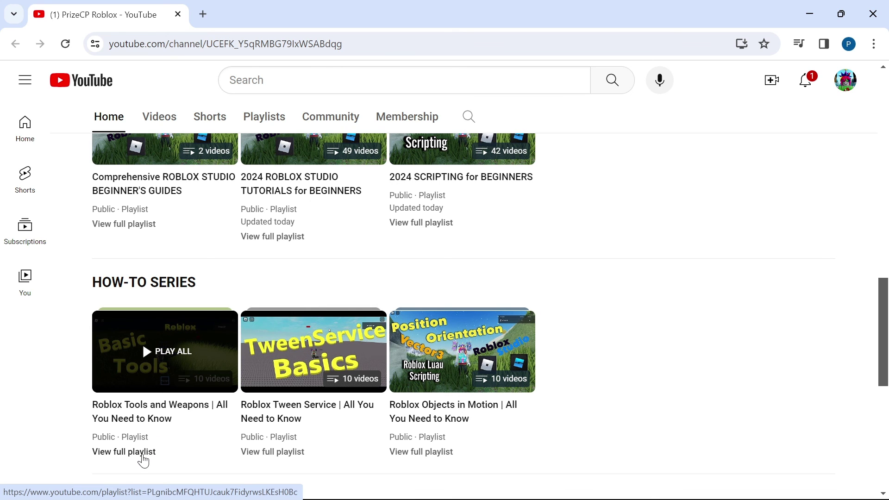
left_click(144, 461)
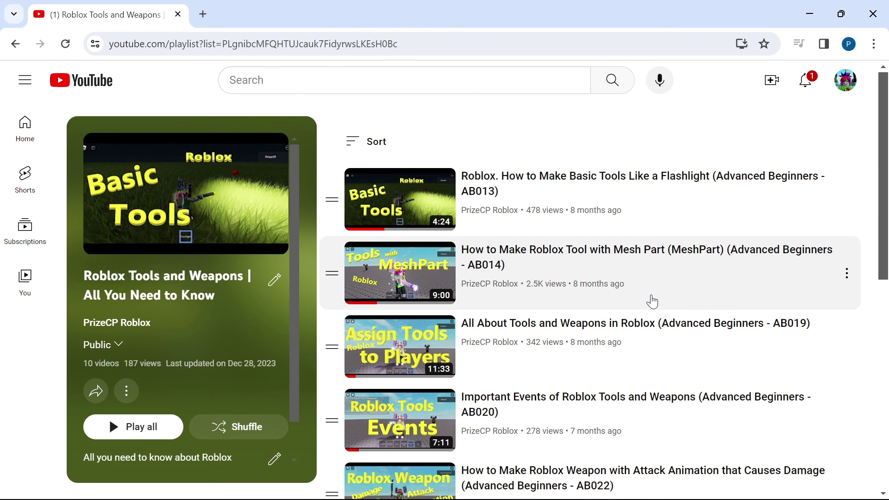